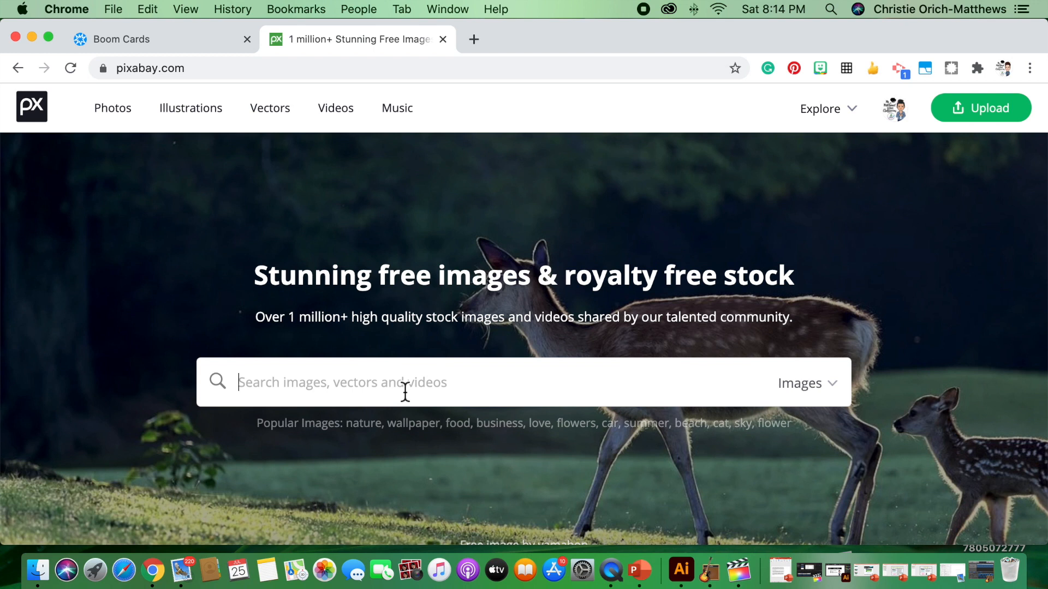
# Search Pixabay for "white ipad" and open the flat white tablet illustration with the black screen
pyautogui.write('w')
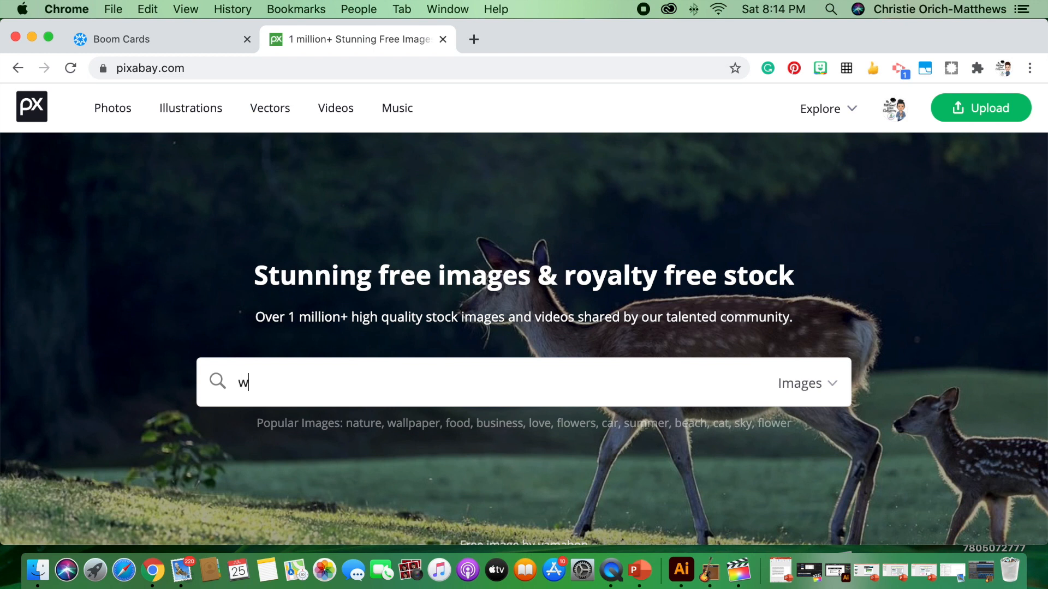
pyautogui.write('hte ipadite ipad')
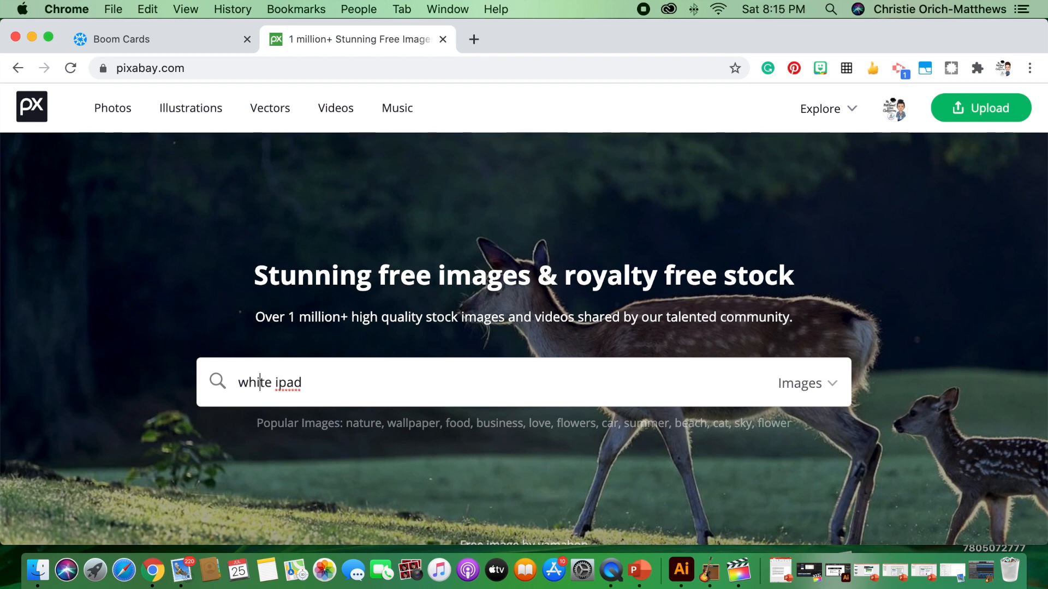
pyautogui.press('Return')
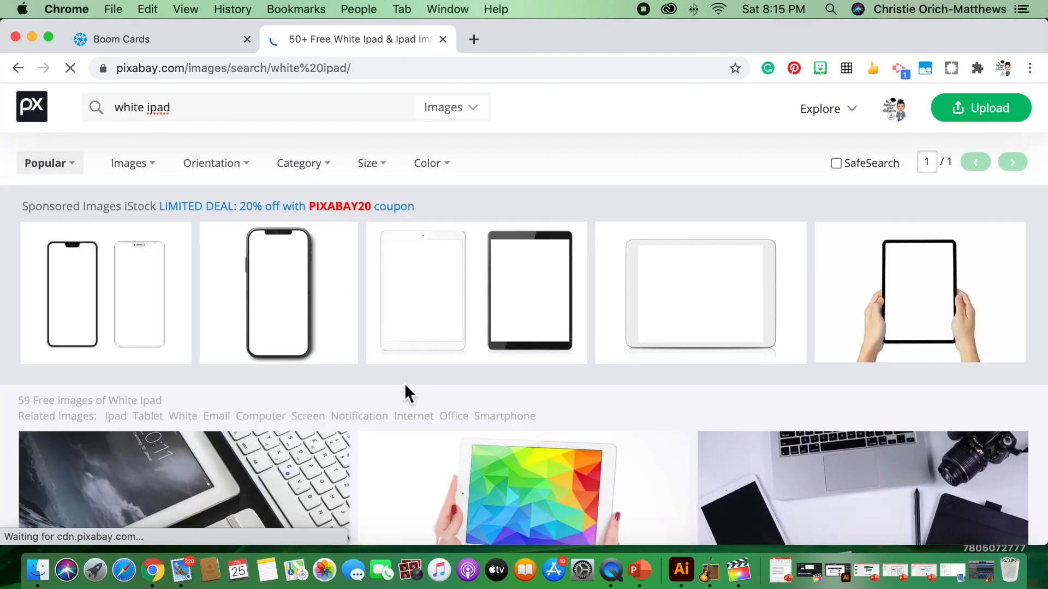
pyautogui.scroll(-10, 404, 383)
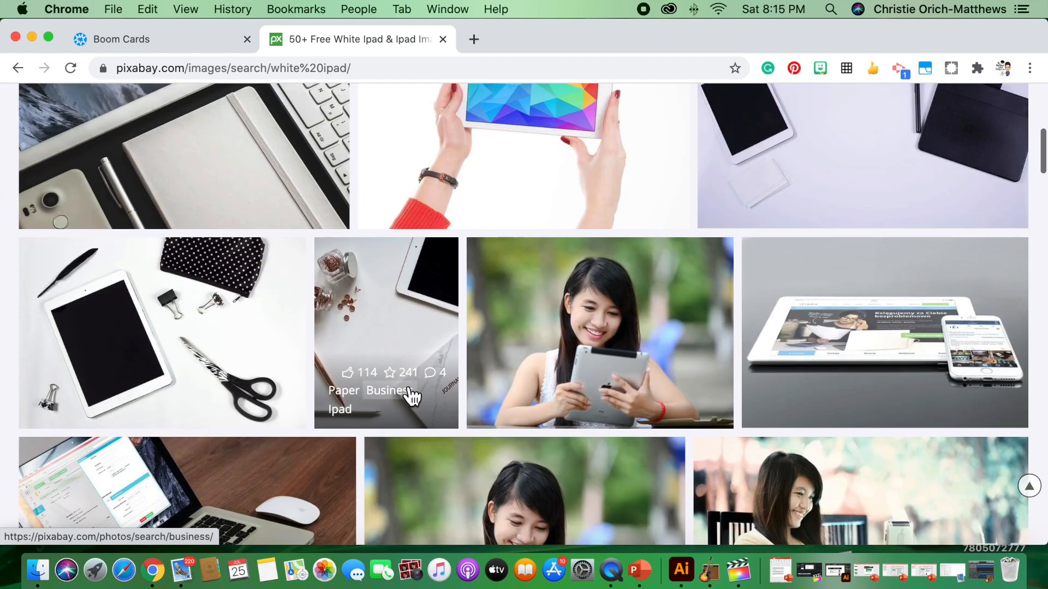
pyautogui.scroll(-10, 409, 393)
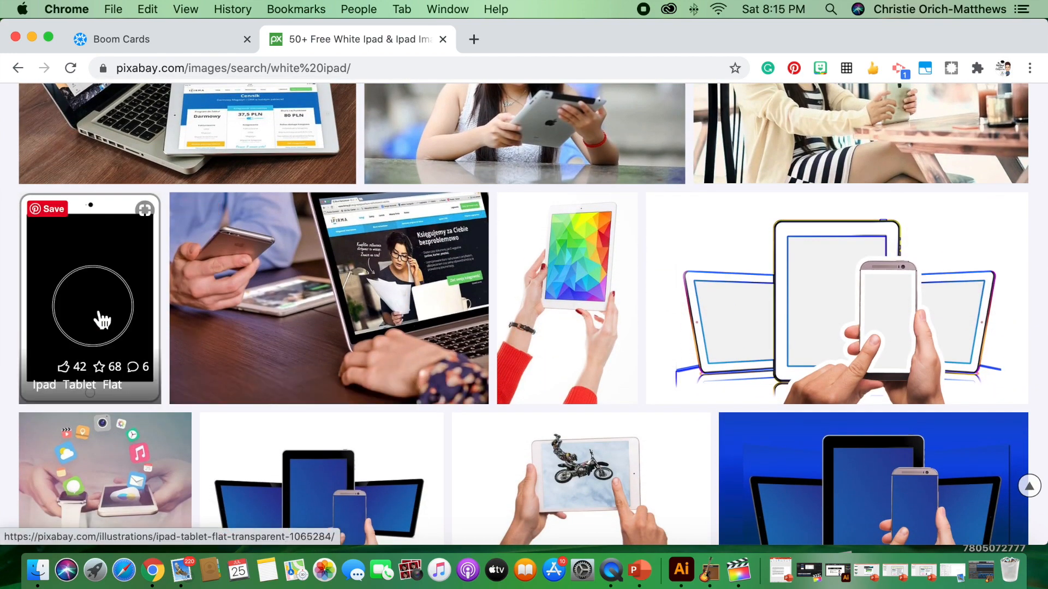
pyautogui.click(102, 321)
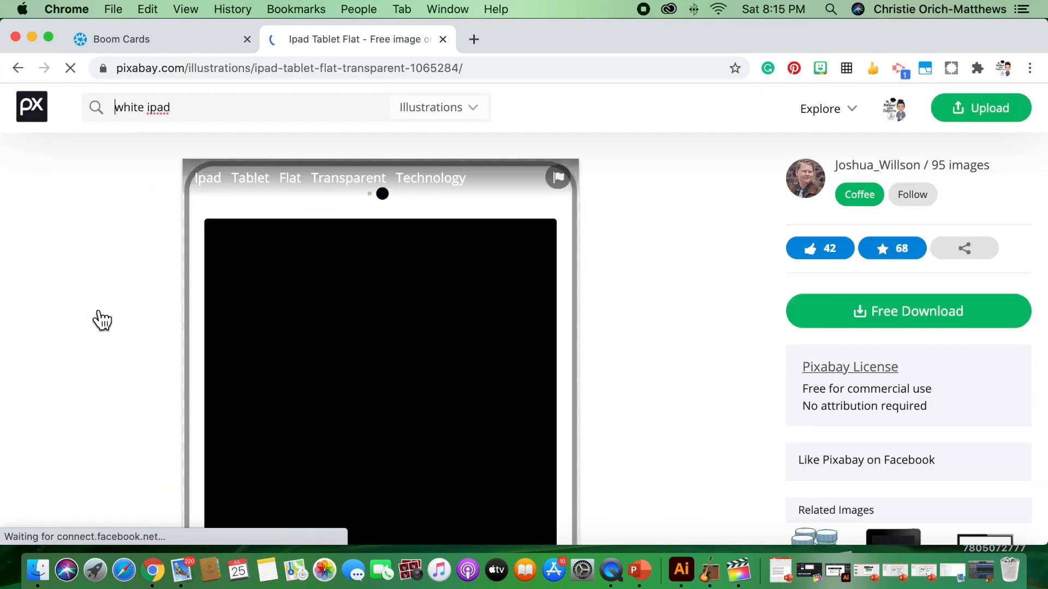
# Download the flat white tablet illustration as a PNG file
pyautogui.click(926, 324)
pyautogui.click(868, 476)
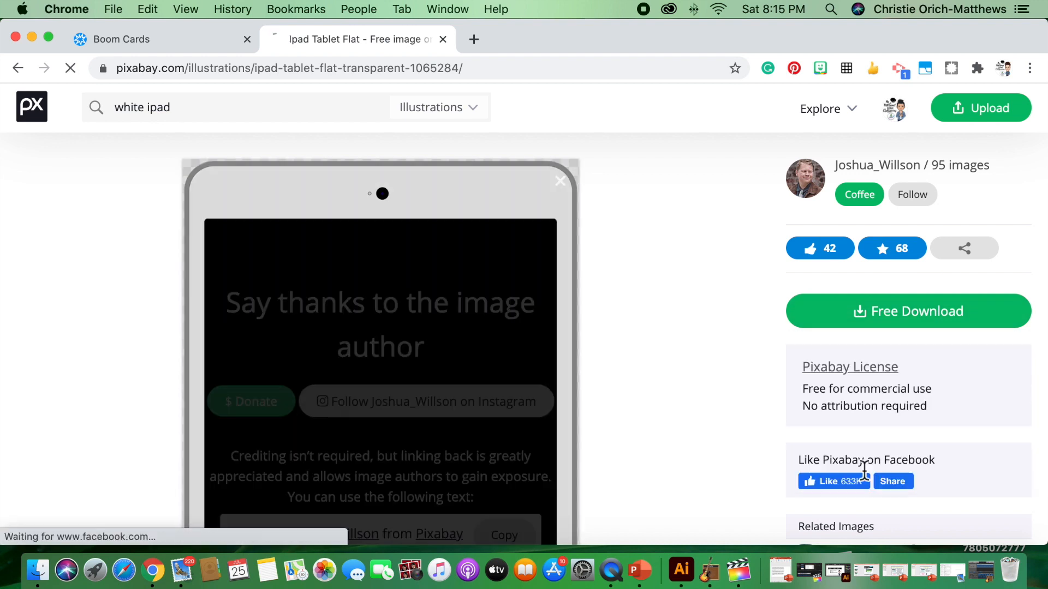
pyautogui.scroll(-5, 606, 436)
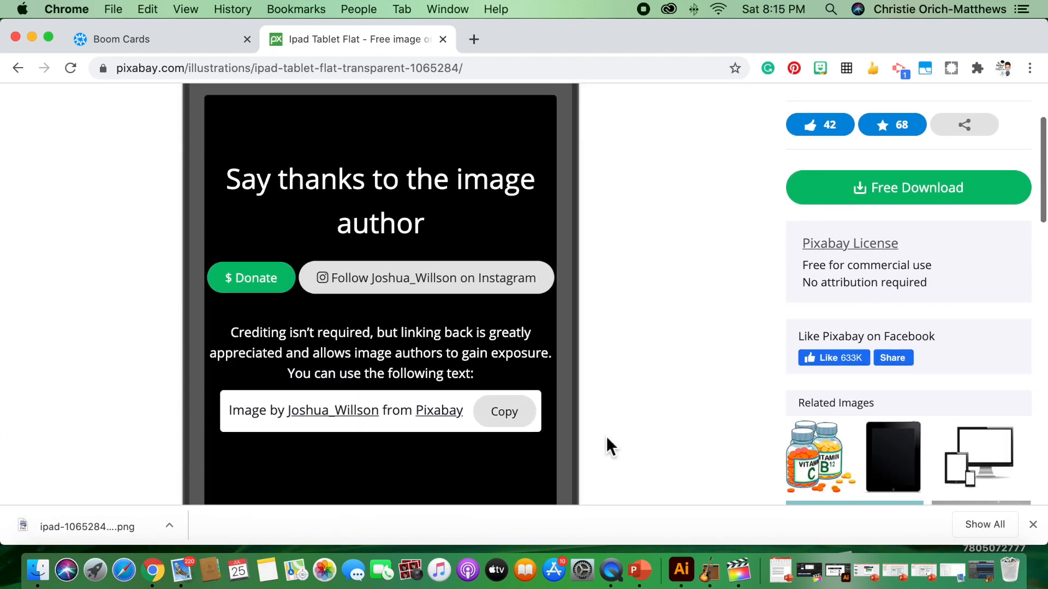
pyautogui.scroll(-1, 612, 432)
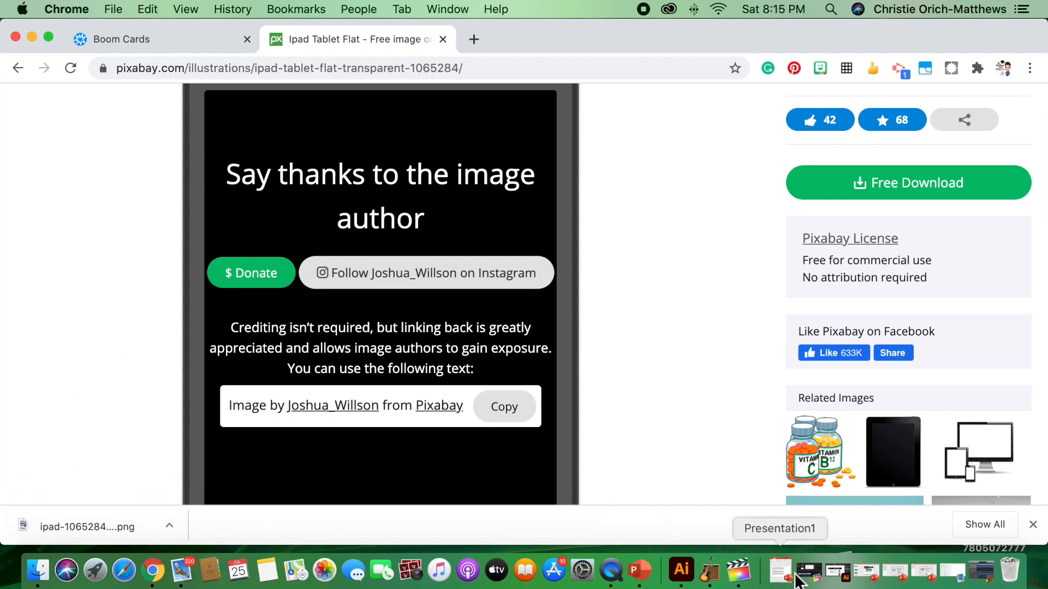
# Switch to PowerPoint and insert ipad-1065284_1920.png from the Downloads folder on slide 1 of the Boom Card Cover
pyautogui.click(644, 576)
pyautogui.click(77, 188)
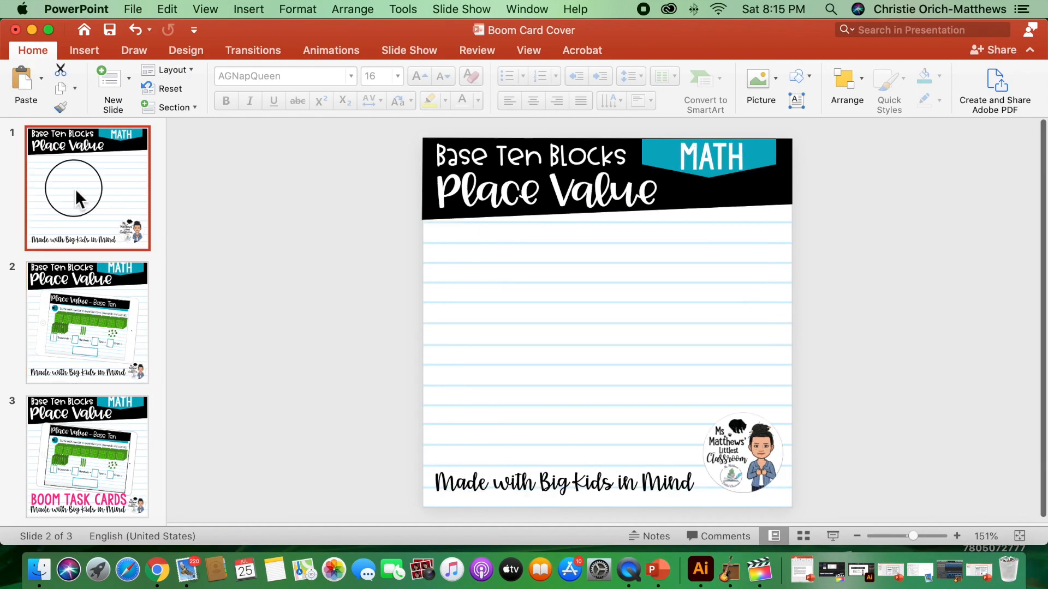
pyautogui.click(85, 50)
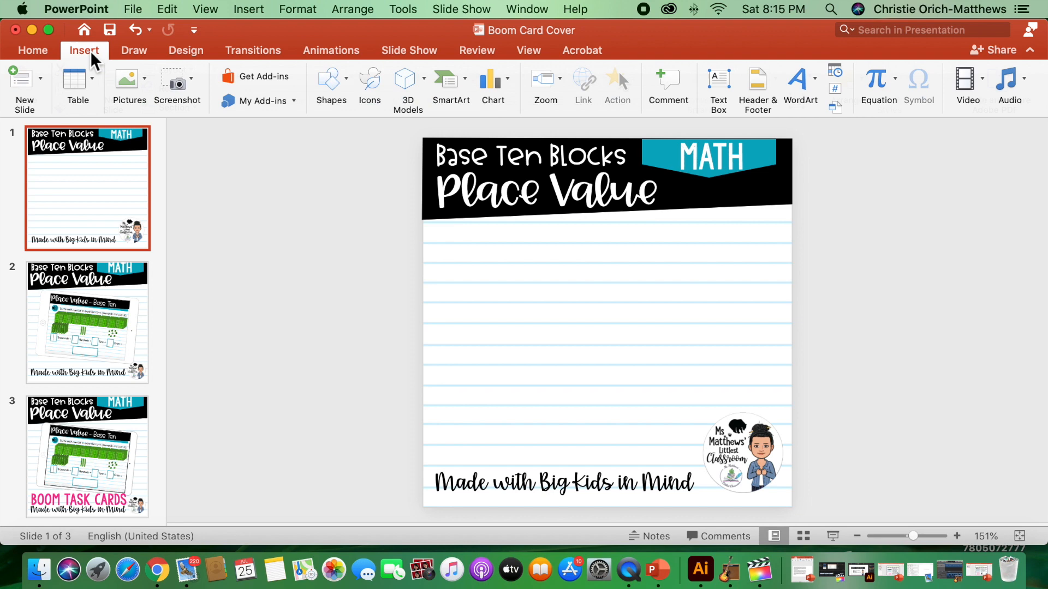
pyautogui.click(130, 80)
pyautogui.click(168, 129)
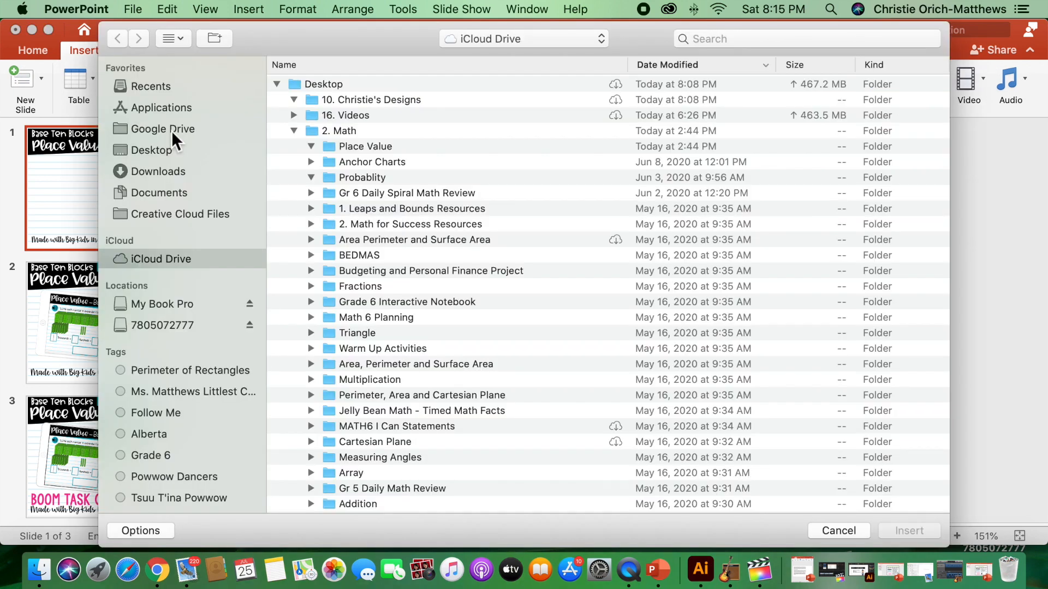
pyautogui.click(156, 164)
pyautogui.click(159, 171)
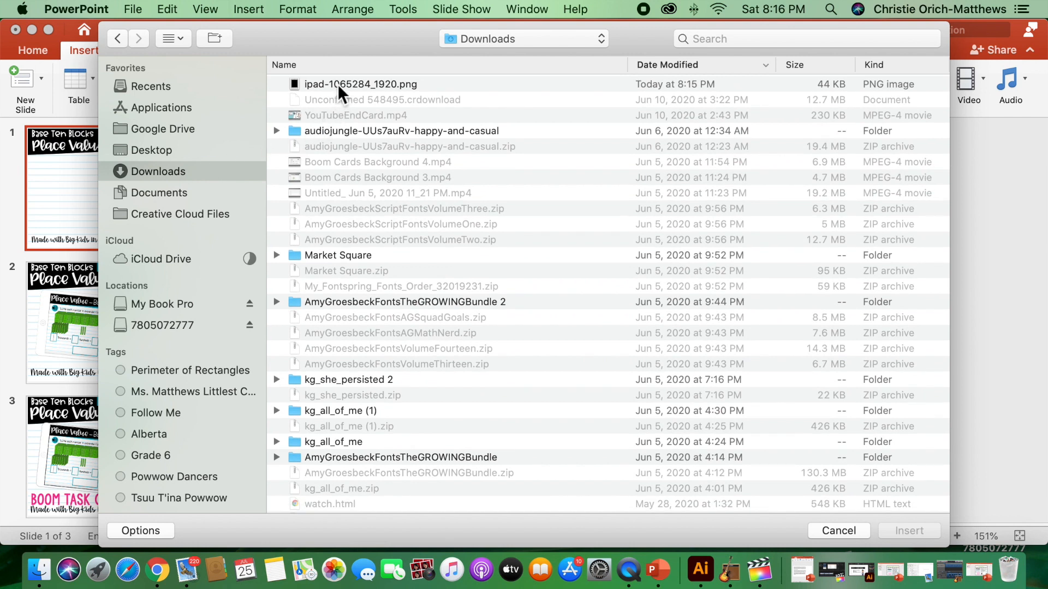
pyautogui.click(338, 84)
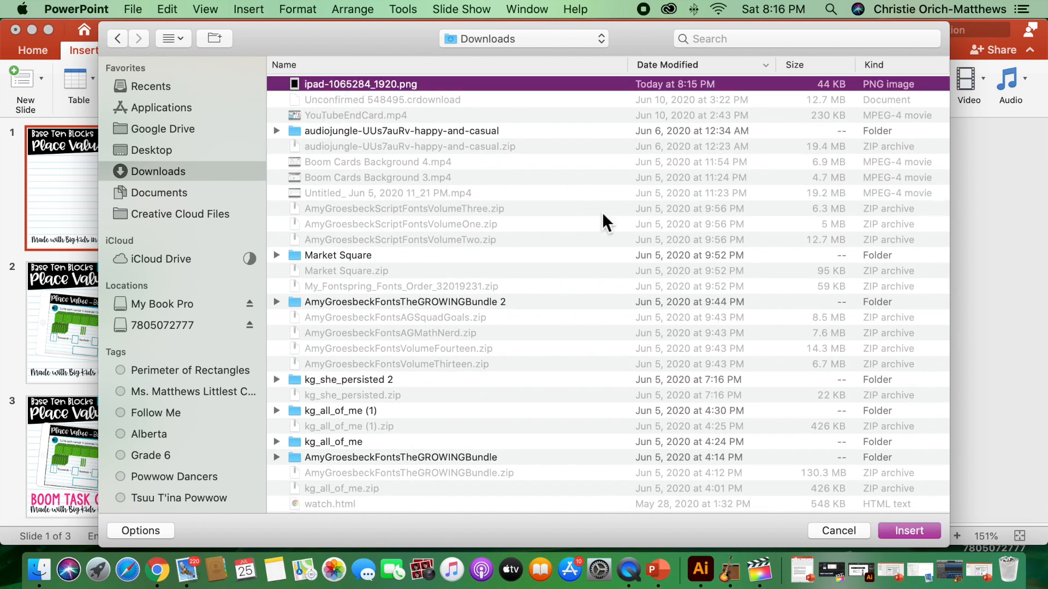
pyautogui.click(914, 527)
# Rotate the tablet picture to a slightly clockwise-tilted landscape, scale it to about 8.97 × 6.42 cm and place it below the title
pyautogui.moveTo(613, 131); pyautogui.dragTo(445, 301)
pyautogui.moveTo(441, 177); pyautogui.dragTo(486, 233)
pyautogui.moveTo(632, 348); pyautogui.dragTo(608, 345)
pyautogui.moveTo(761, 363); pyautogui.dragTo(743, 360)
pyautogui.moveTo(727, 465); pyautogui.dragTo(787, 484)
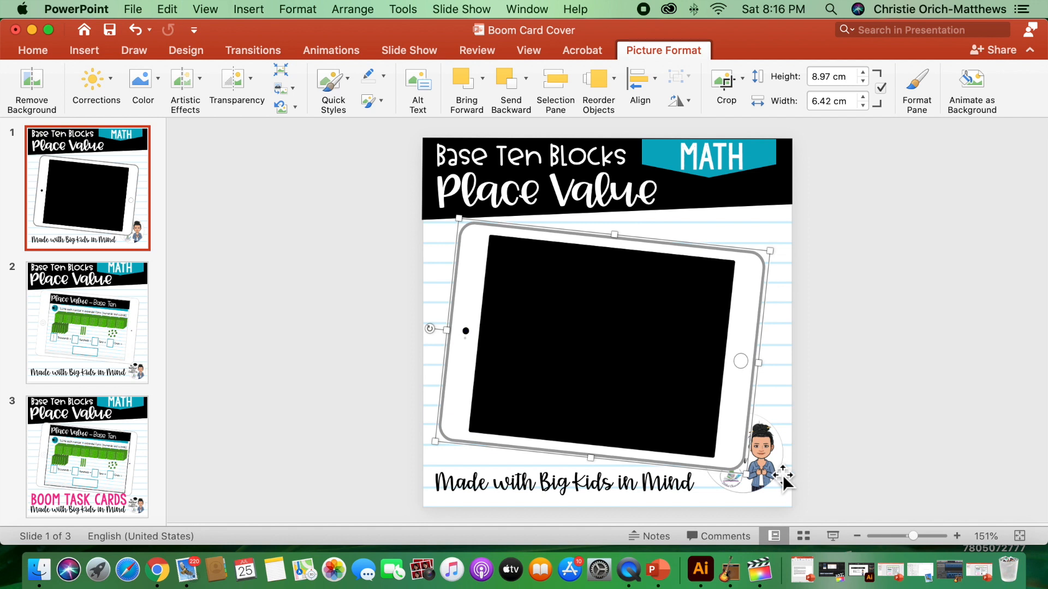
# Move the round classroom logo closer to the slide's lower-right corner and bring it to the front of the tablet
pyautogui.click(784, 478)
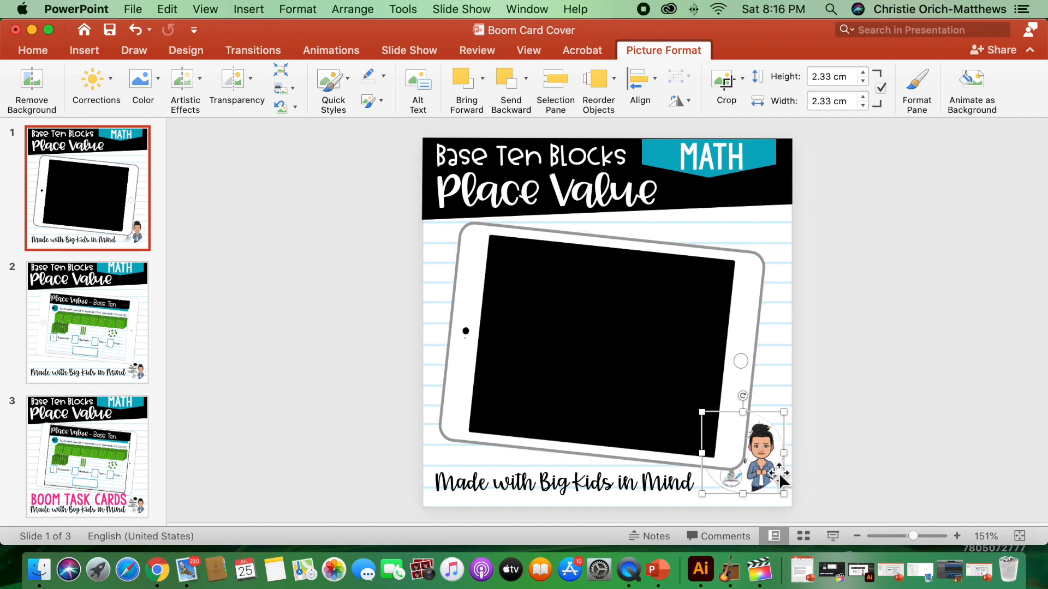
pyautogui.moveTo(783, 478)
pyautogui.mouseDown()
pyautogui.moveTo(774, 472)
pyautogui.moveTo(781, 480)
pyautogui.mouseUp()
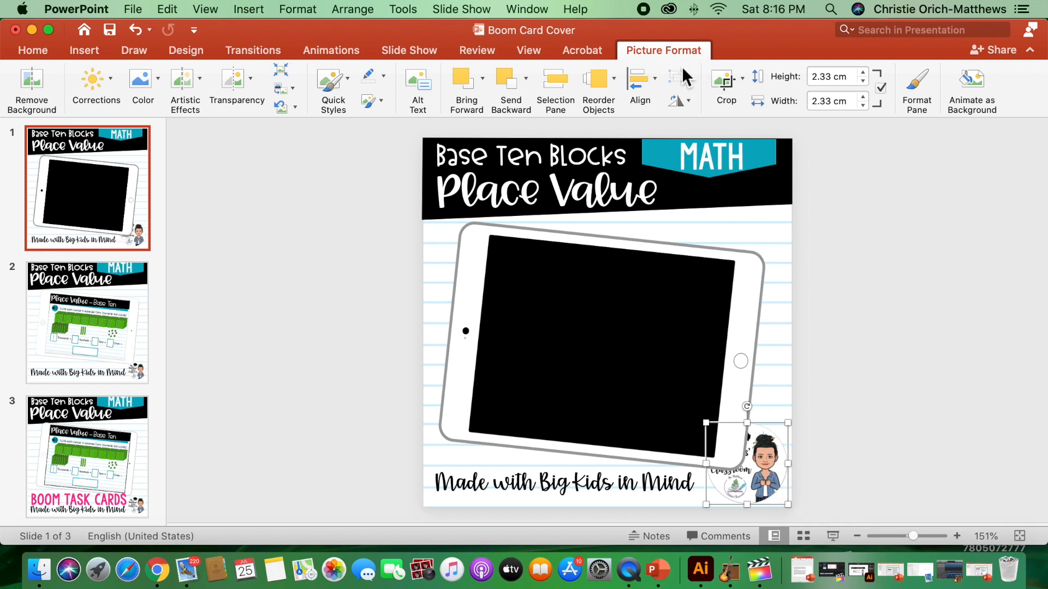
pyautogui.click(482, 78)
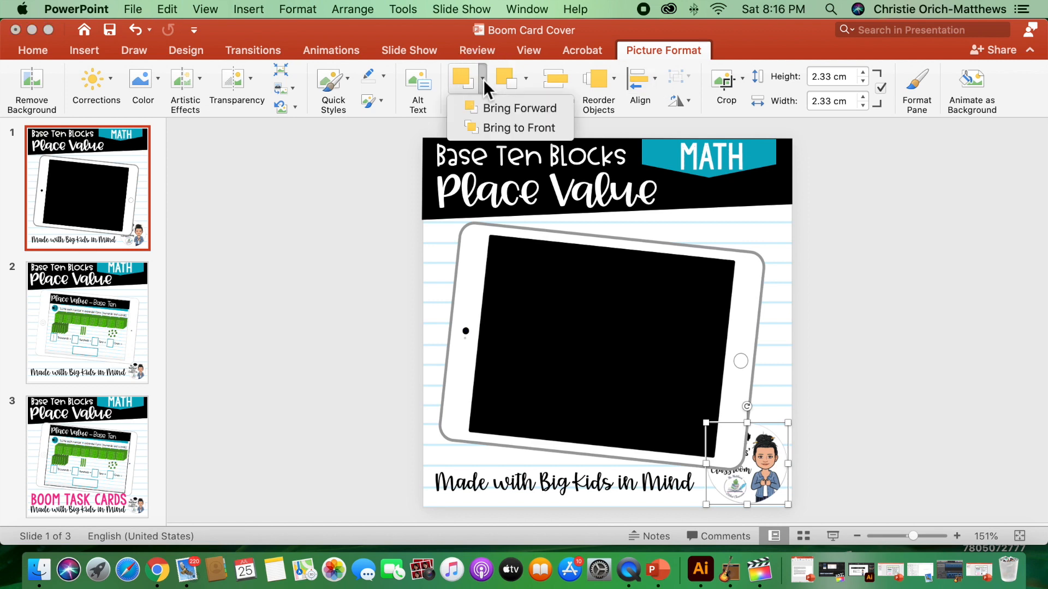
pyautogui.click(500, 127)
pyautogui.click(947, 313)
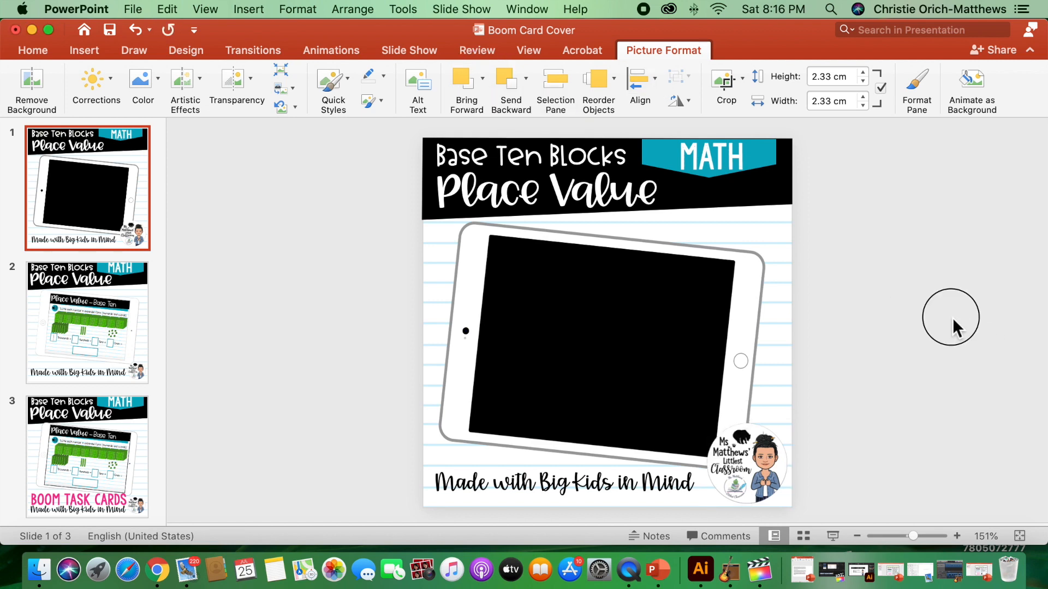
# Shrink the classroom logo to about 2.04 cm square and nudge it into place over the tablet's lower-right corner
pyautogui.click(710, 437)
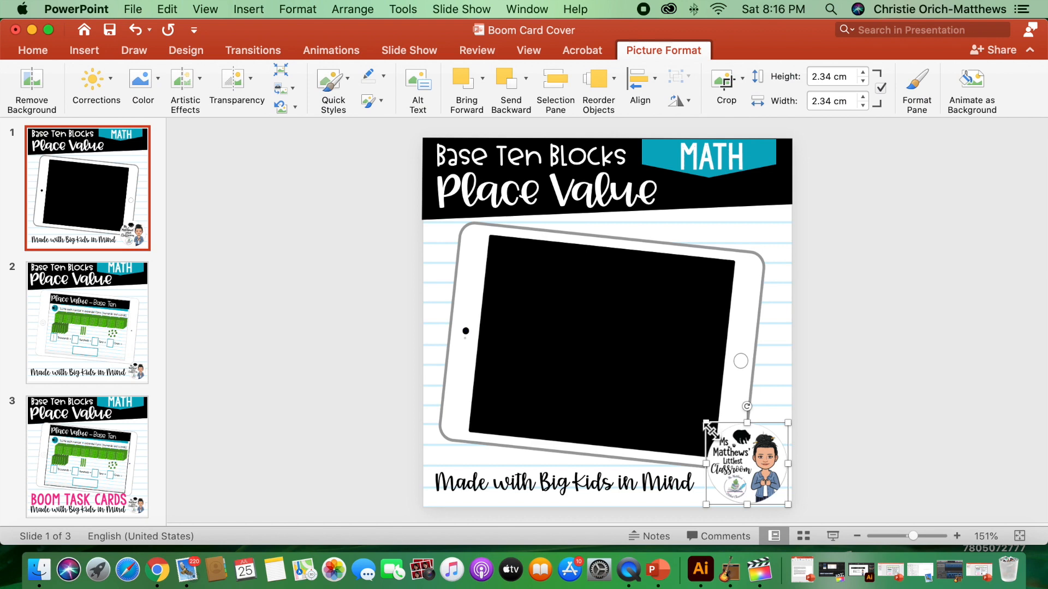
pyautogui.moveTo(708, 432); pyautogui.dragTo(715, 432)
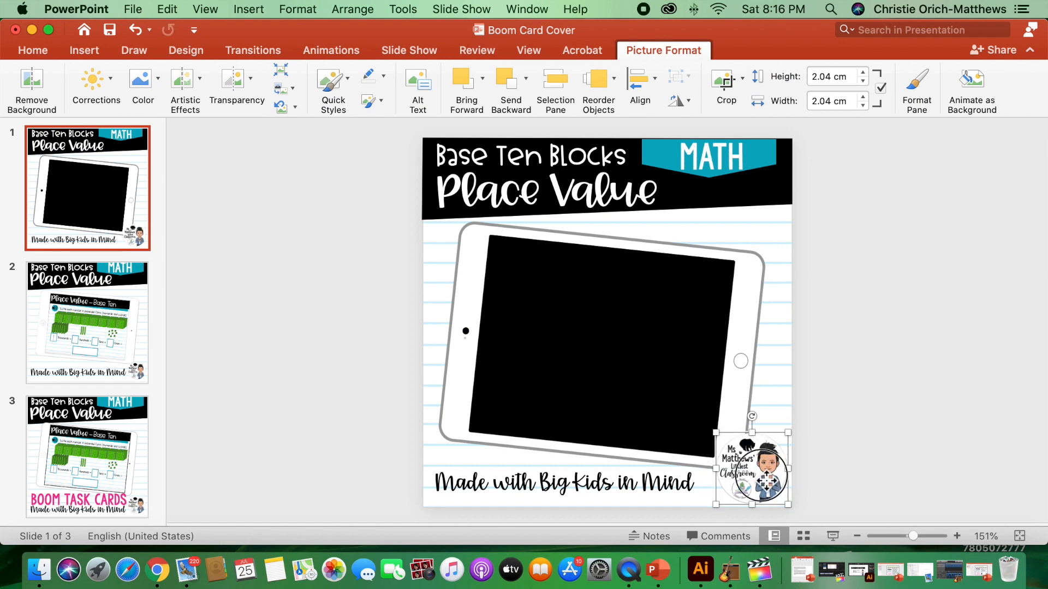
pyautogui.moveTo(764, 479); pyautogui.dragTo(759, 478)
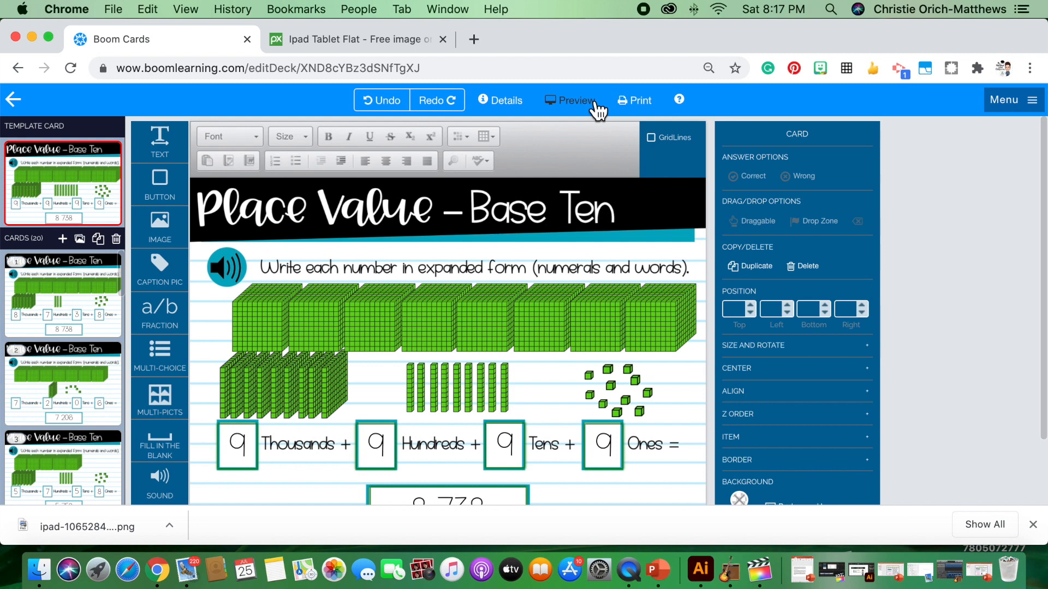
# Preview the Place Value deck on Boom Learning in Chrome and capture screenshots of the expanded-form card and the move-the-blocks card
pyautogui.click(594, 104)
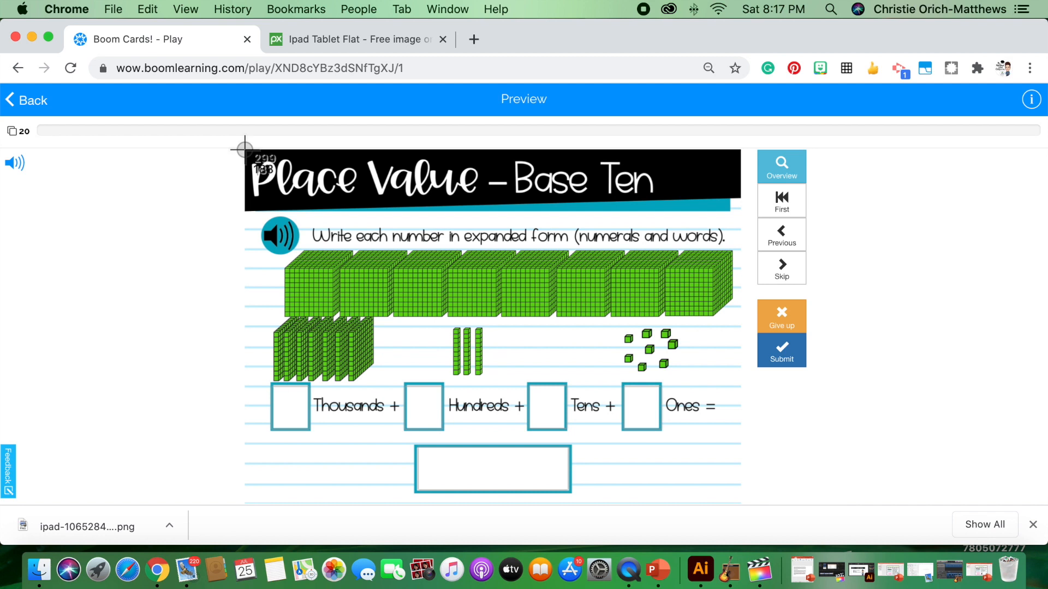
pyautogui.moveTo(245, 148); pyautogui.dragTo(740, 505)
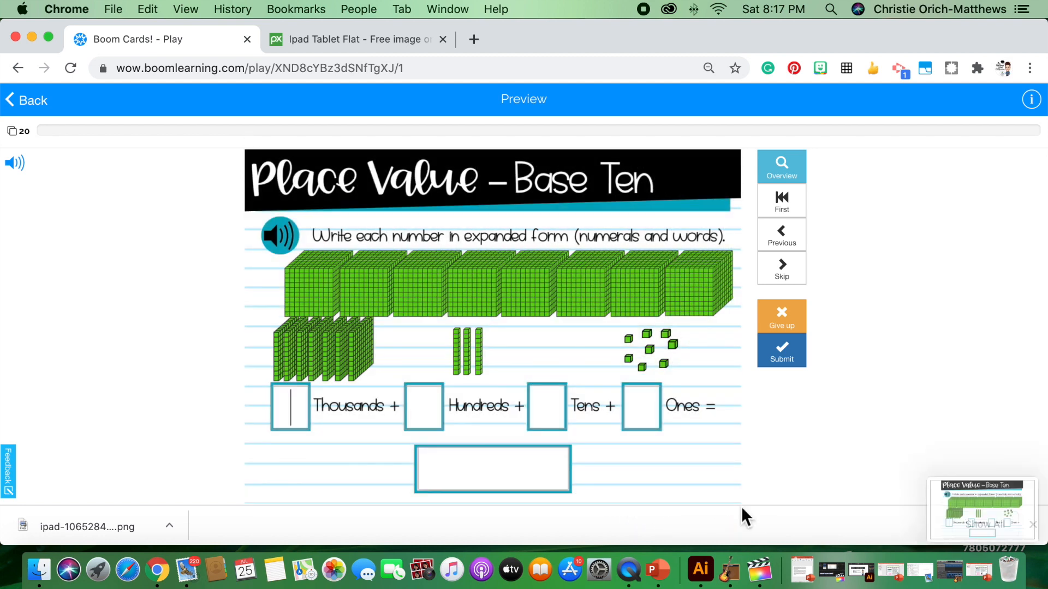
pyautogui.click(796, 278)
pyautogui.press('super+shift+4')
pyautogui.moveTo(246, 148); pyautogui.dragTo(739, 503)
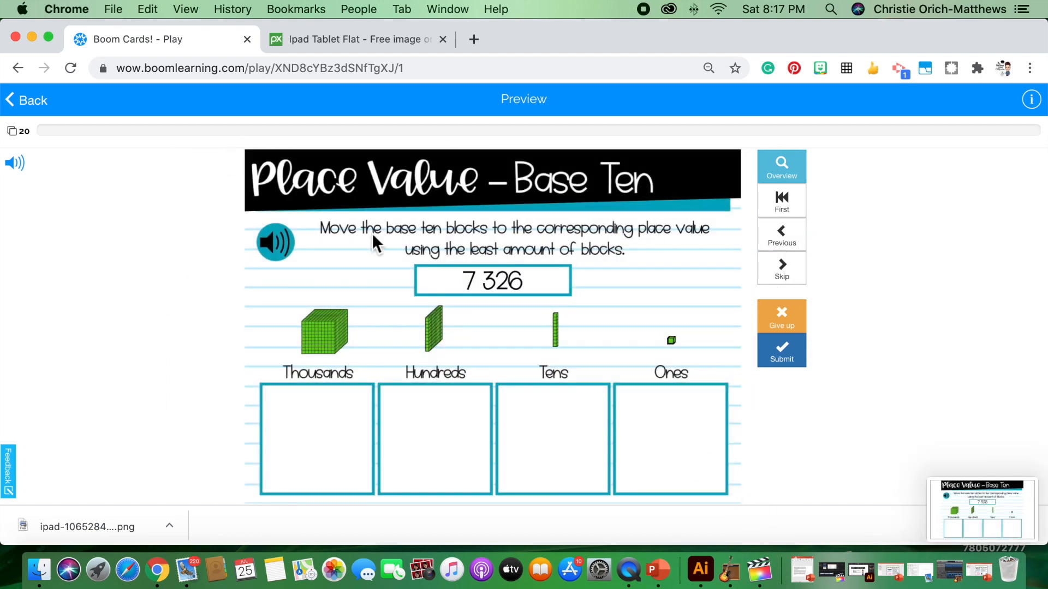
# Return to PowerPoint and insert the recent image Screen Shot 2020-07-25 at 8.17.22 PM on slide 1
pyautogui.click(983, 569)
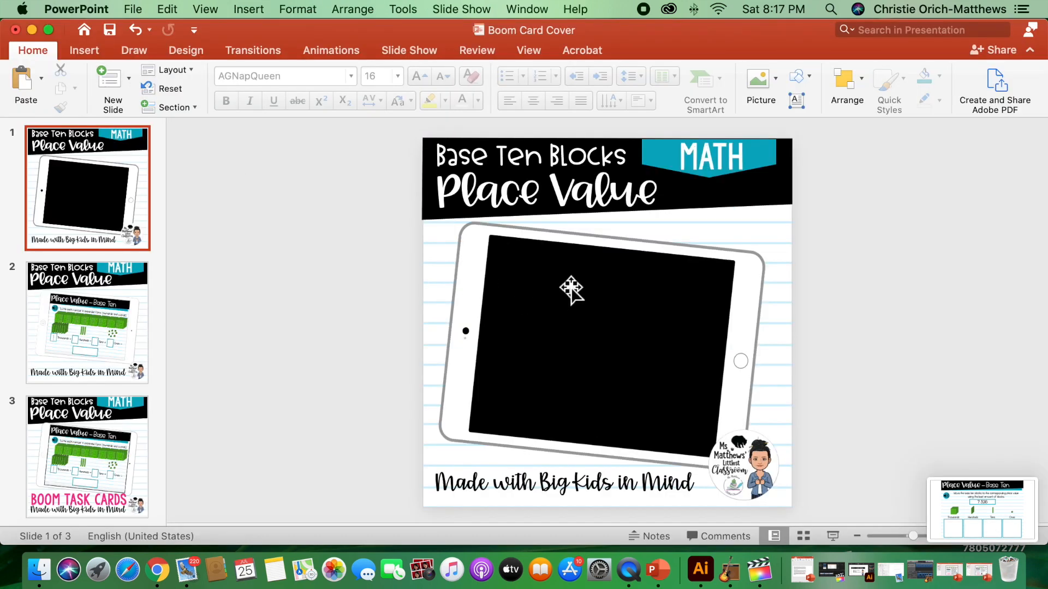
pyautogui.click(88, 50)
pyautogui.click(147, 81)
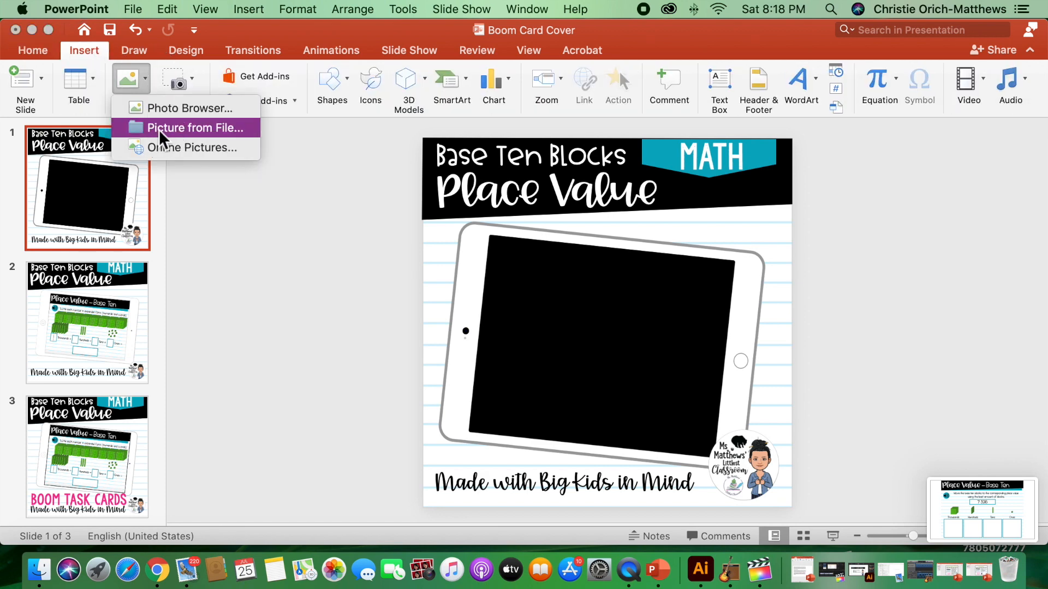
pyautogui.click(158, 128)
pyautogui.click(152, 85)
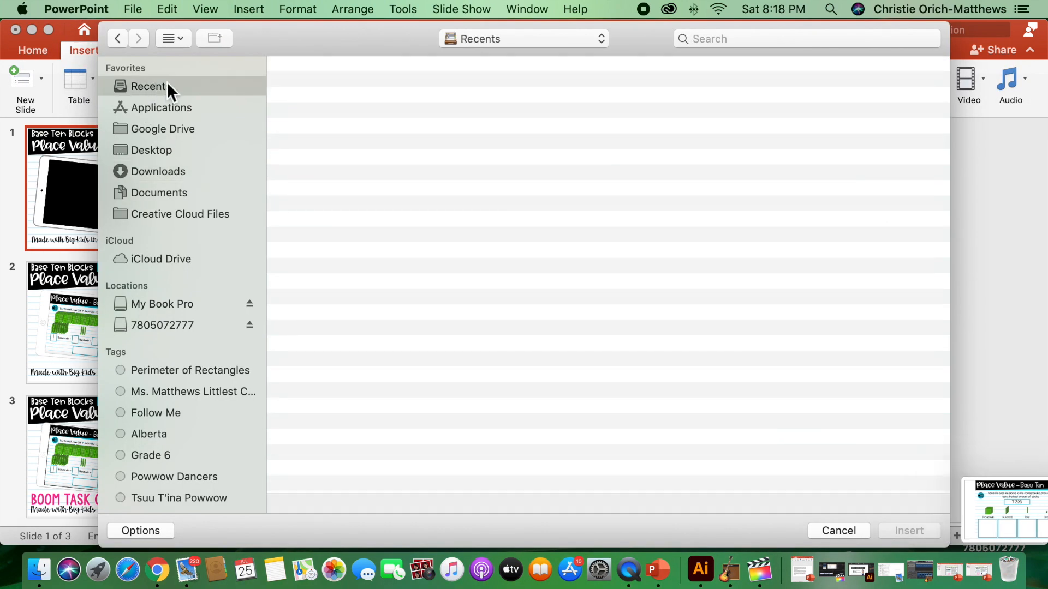
pyautogui.doubleClick(431, 193)
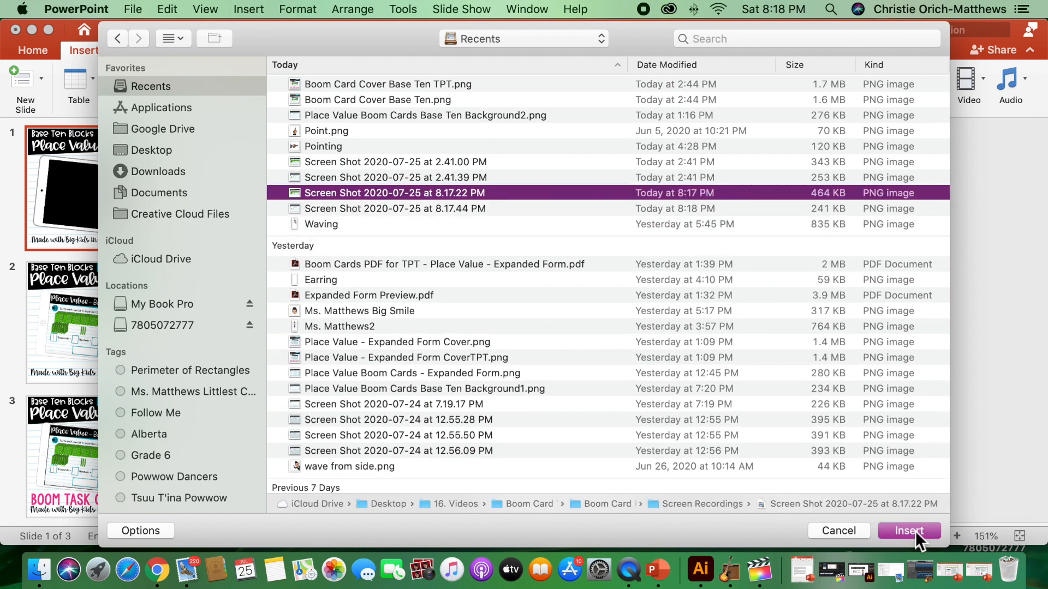
# Resize the card screenshot to about 5.84 × 7.24 cm and tilt it to cover the tablet's black screen
pyautogui.moveTo(424, 191); pyautogui.dragTo(495, 242)
pyautogui.moveTo(791, 456); pyautogui.dragTo(756, 430)
pyautogui.moveTo(624, 227); pyautogui.dragTo(637, 227)
pyautogui.moveTo(624, 307); pyautogui.dragTo(608, 311)
pyautogui.moveTo(625, 238); pyautogui.dragTo(625, 238)
pyautogui.moveTo(596, 437); pyautogui.dragTo(596, 452)
pyautogui.moveTo(736, 365); pyautogui.dragTo(728, 365)
pyautogui.moveTo(606, 350); pyautogui.dragTo(605, 344)
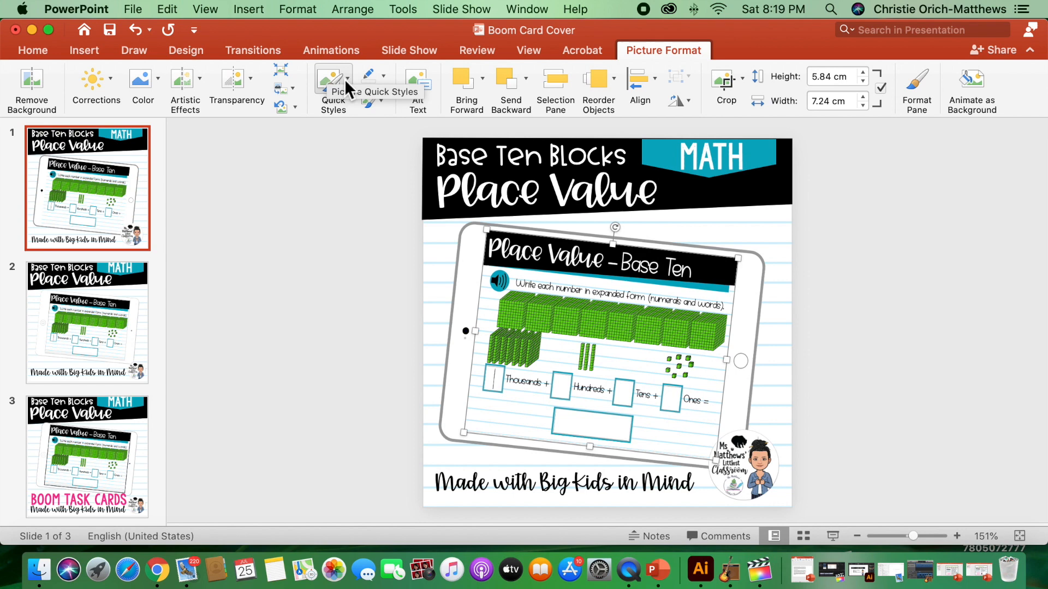
# Give the card screenshot a black outline with a weight of 1½ pt
pyautogui.click(386, 76)
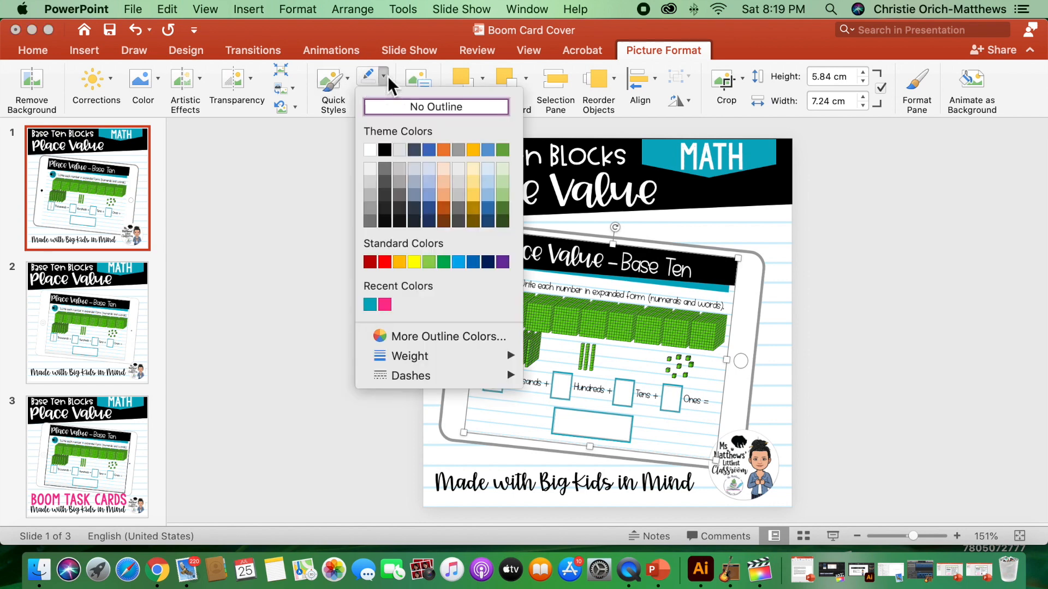
pyautogui.click(385, 149)
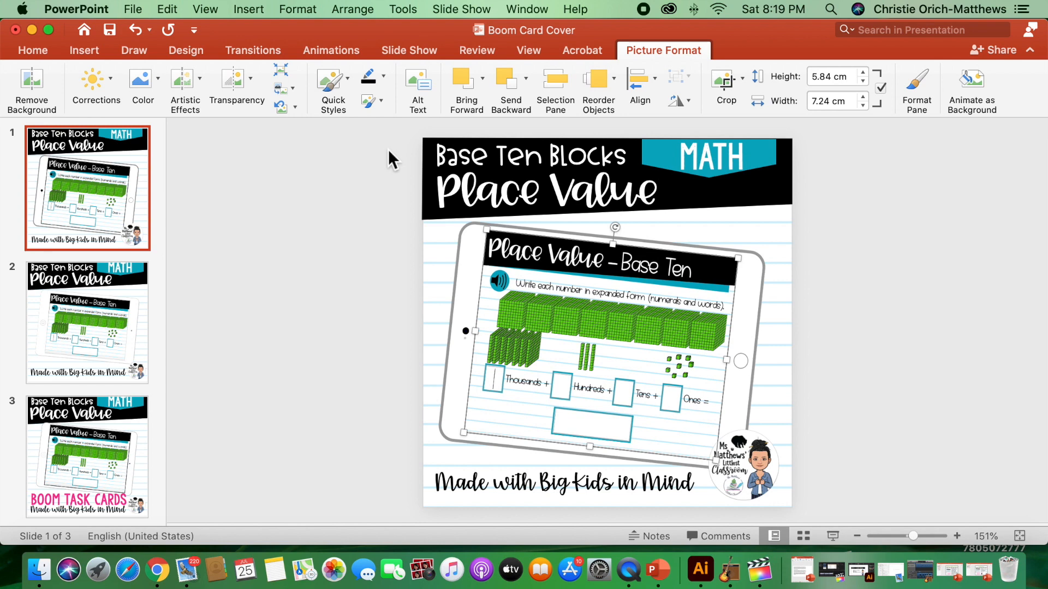
pyautogui.click(384, 77)
pyautogui.moveTo(421, 357)
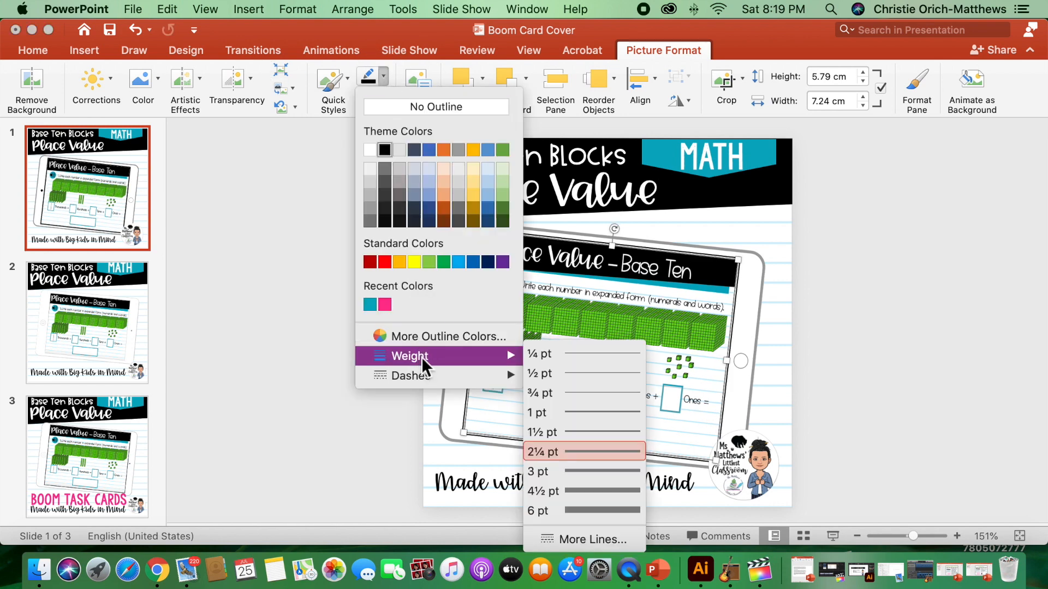
pyautogui.click(585, 432)
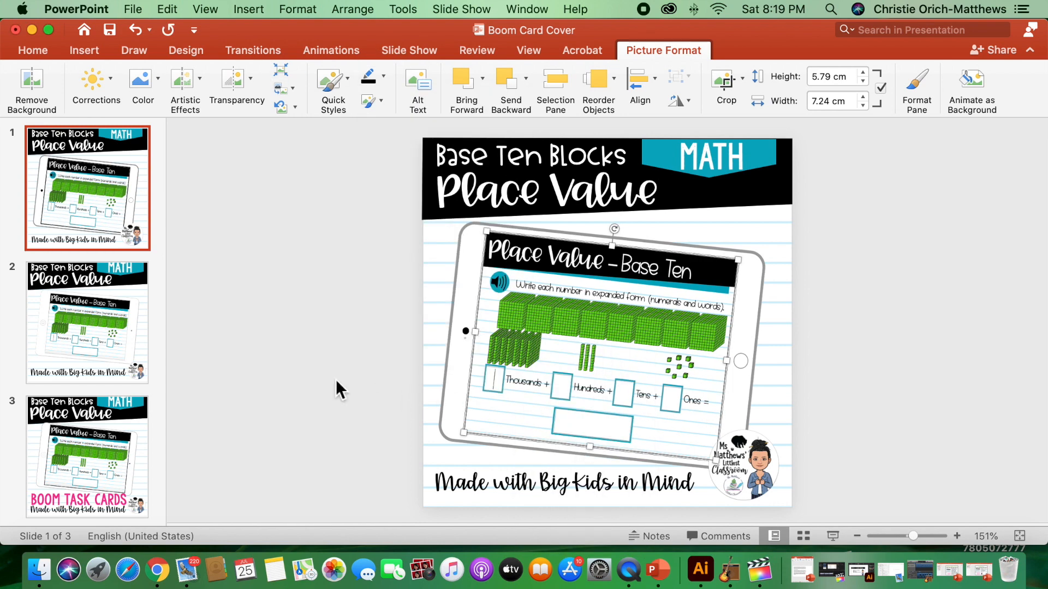
pyautogui.click(281, 361)
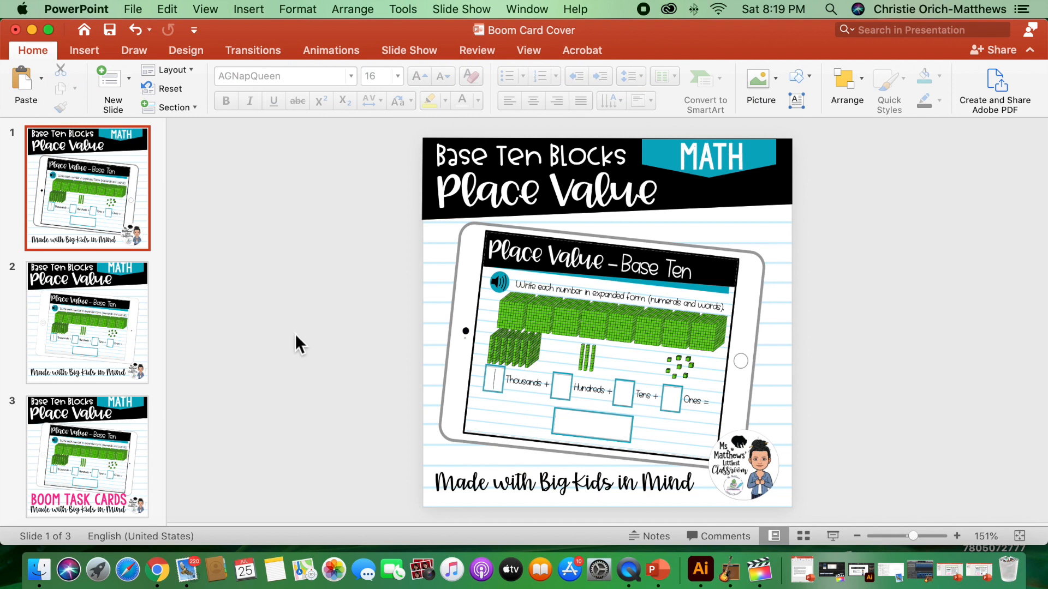
# Add a text box above the slide 1 tagline reading BOOM TASK CARDS in the KG All of Me font
pyautogui.click(79, 54)
pyautogui.click(719, 82)
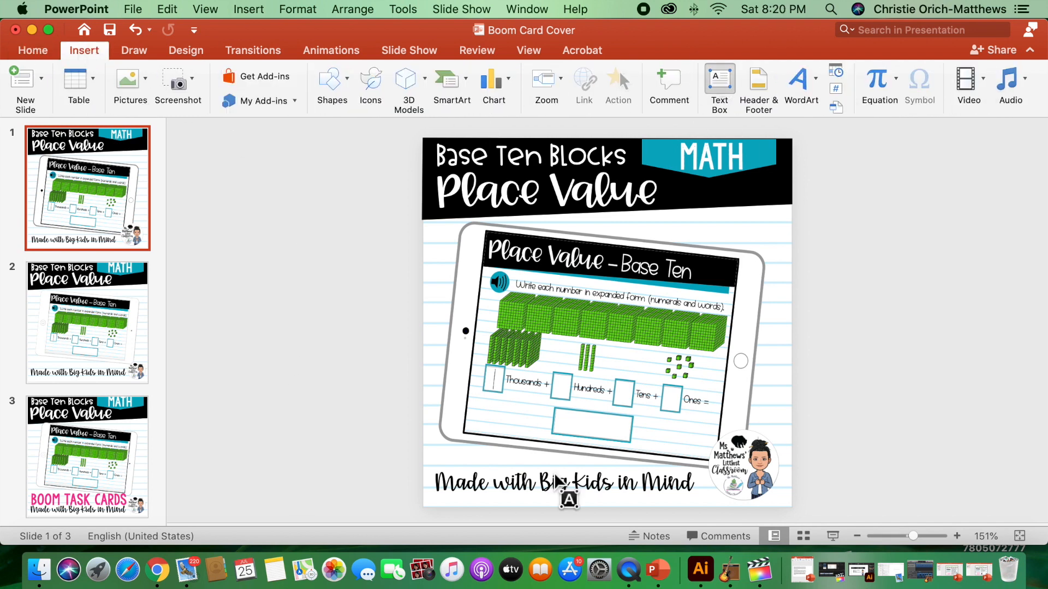
pyautogui.moveTo(439, 438)
pyautogui.mouseDown()
pyautogui.moveTo(623, 474)
pyautogui.moveTo(692, 475)
pyautogui.mouseUp()
pyautogui.click(33, 49)
pyautogui.click(351, 76)
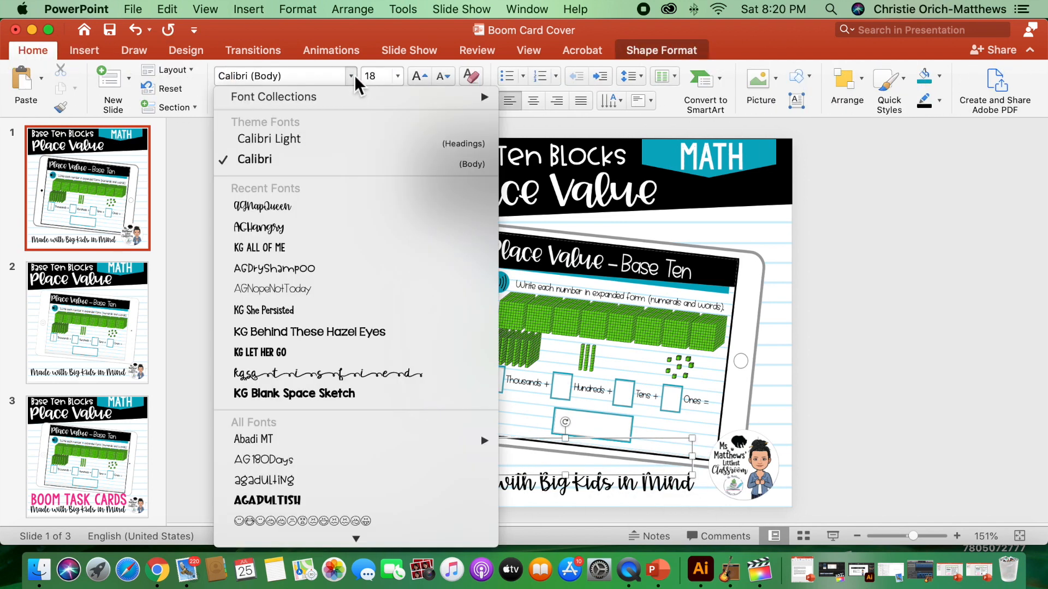
pyautogui.click(321, 248)
pyautogui.write('BOOM TASK CARDS')
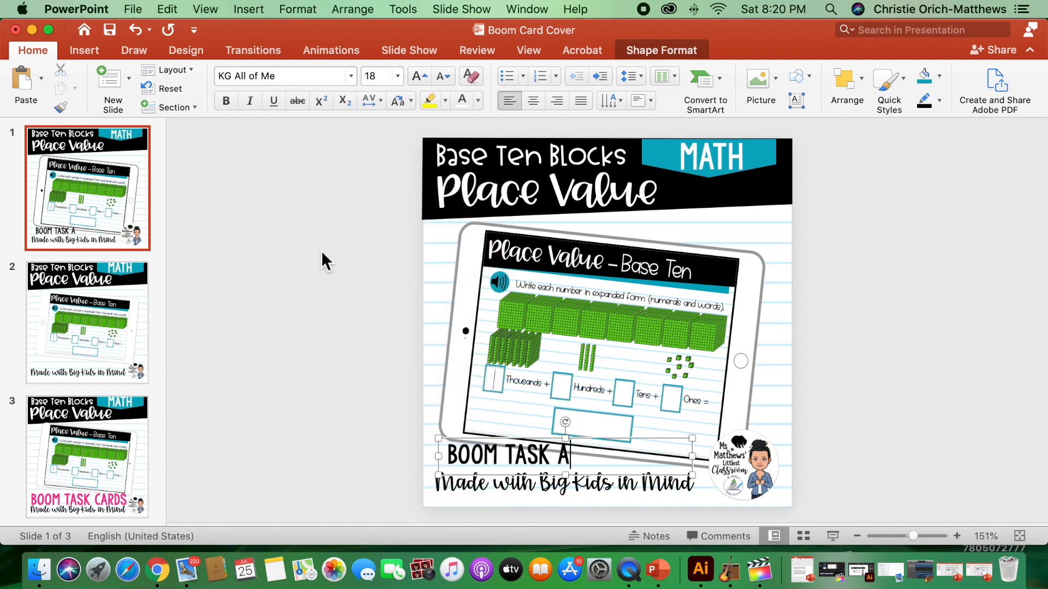
# Color the BOOM TASK CARDS text pink, enlarge it to 28 pt and widen its box so it fits on one line
pyautogui.tripleClick(616, 463)
pyautogui.click(478, 100)
pyautogui.click(479, 296)
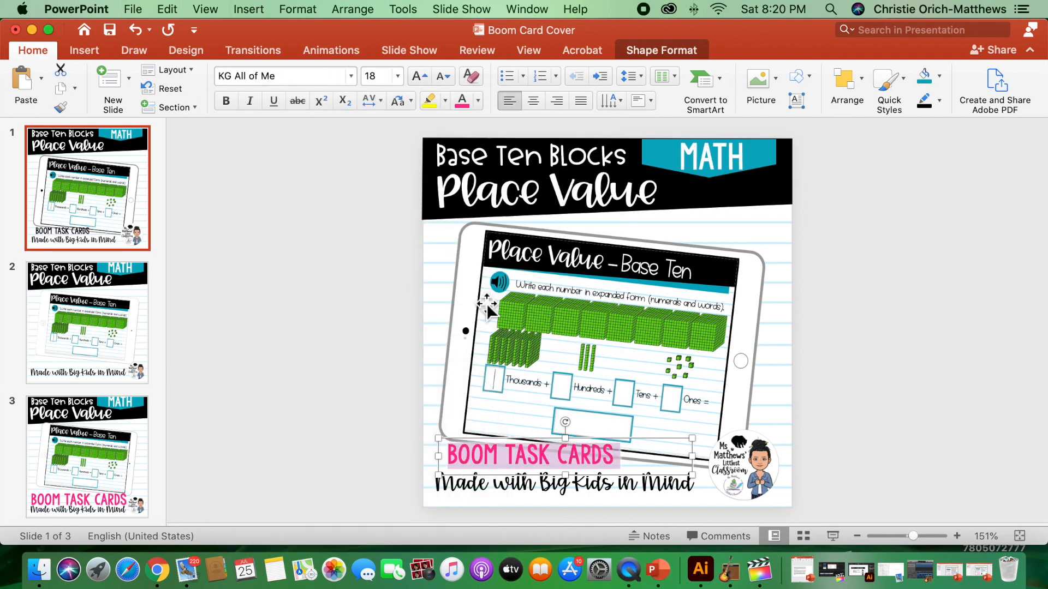
pyautogui.click(415, 73)
pyautogui.click(414, 73)
pyautogui.click(415, 73)
pyautogui.moveTo(438, 485); pyautogui.dragTo(427, 485)
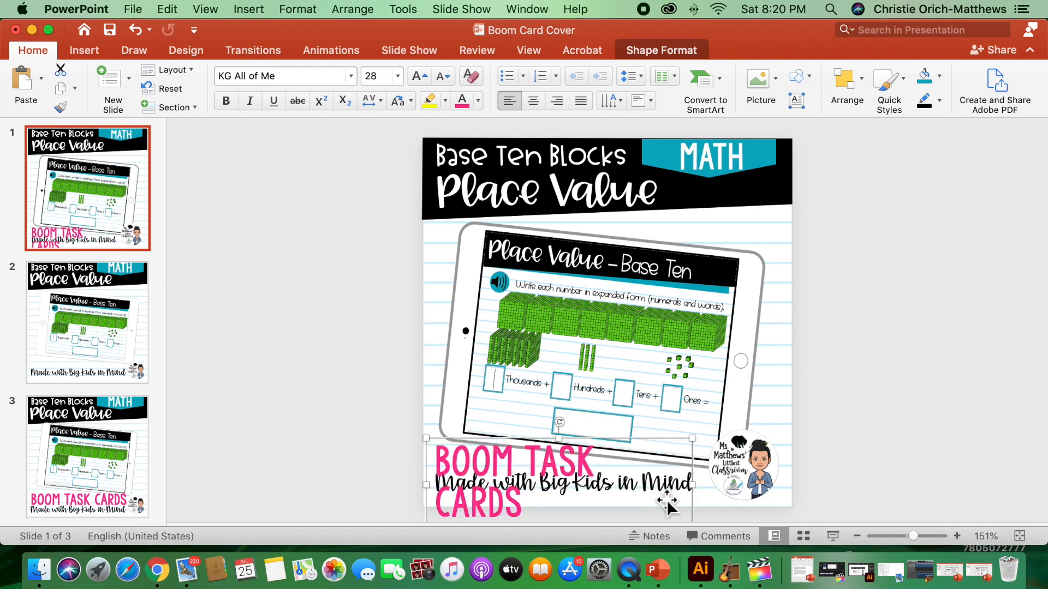
pyautogui.moveTo(692, 485); pyautogui.dragTo(716, 486)
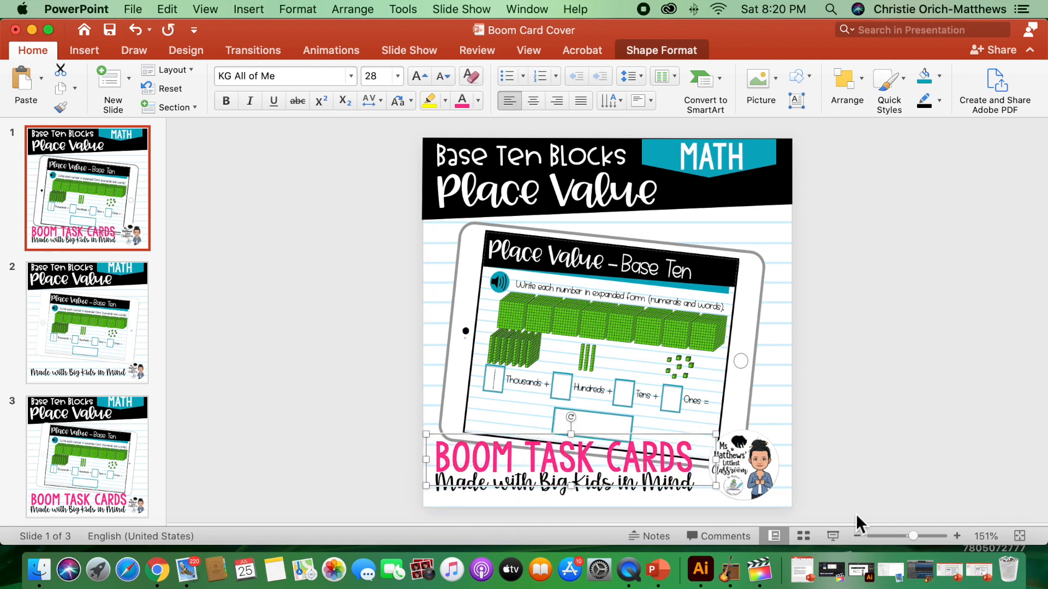
# Nudge the Made with Big Kids in Mind tagline down, and shift it together with the BOOM TASK CARDS text slightly up
pyautogui.keyDown('shift'); pyautogui.click(581, 494); pyautogui.keyUp('shift')
pyautogui.press('Down')
pyautogui.click(415, 494)
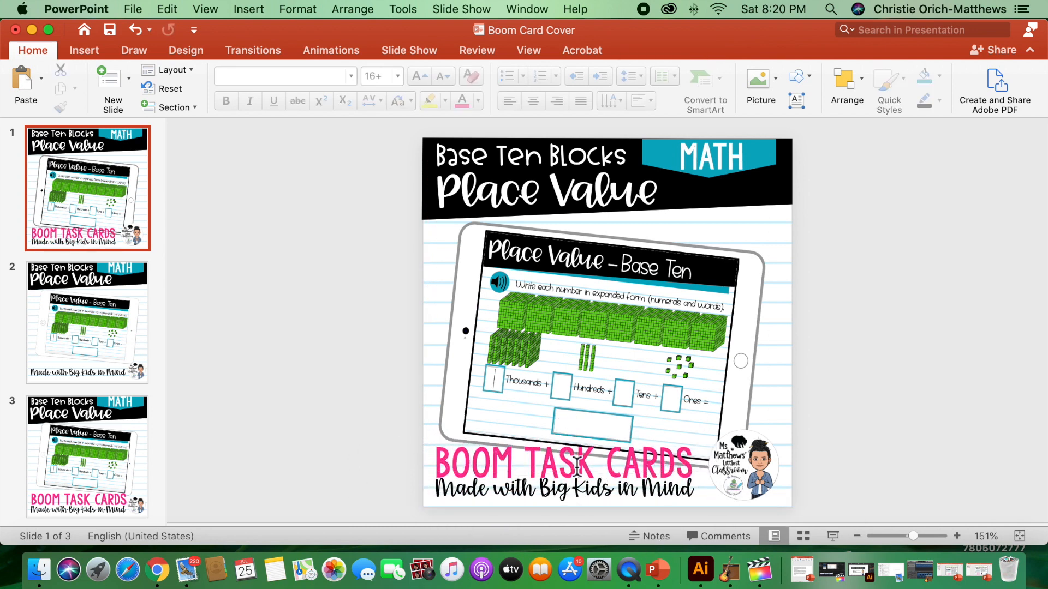
pyautogui.click(575, 468)
pyautogui.keyDown('shift'); pyautogui.click(572, 503); pyautogui.keyUp('shift')
pyautogui.press('Up')
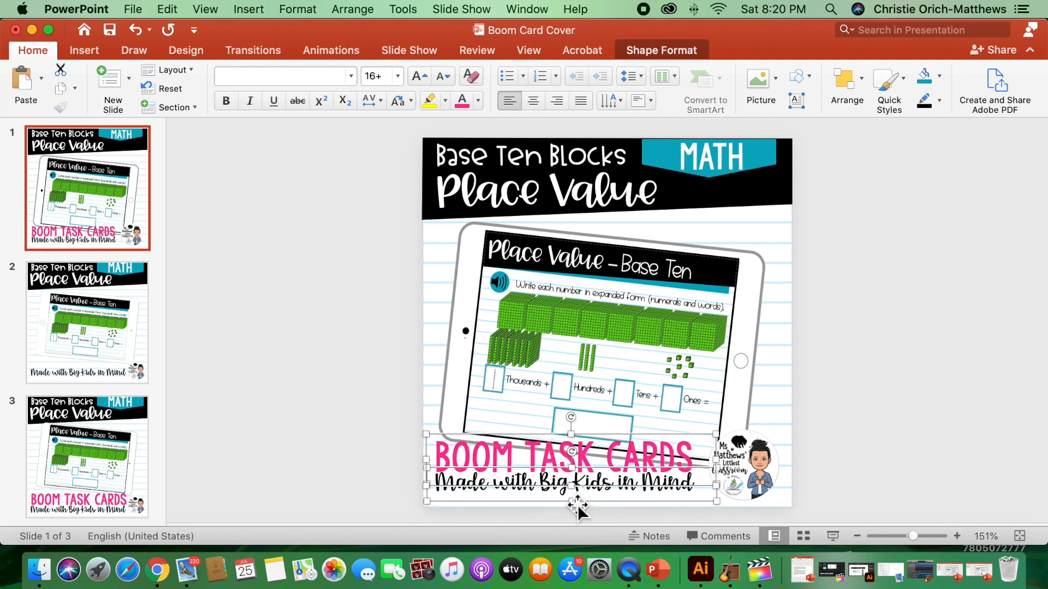
pyautogui.click(278, 353)
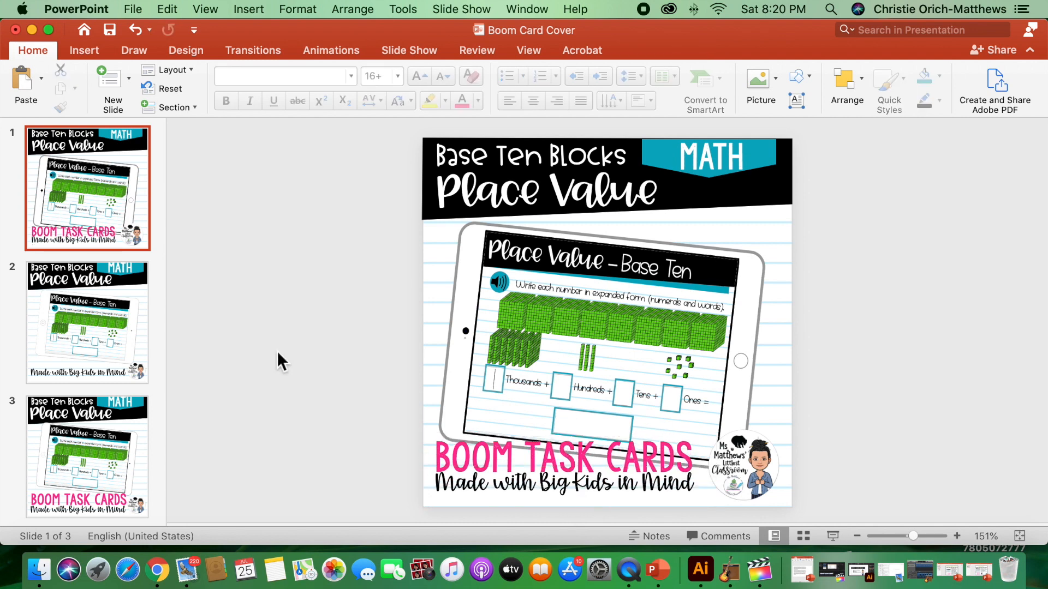
# Export only the current slide as the PNG file Boom Card Cover.png to the Boom Card Publishing folder
pyautogui.click(128, 7)
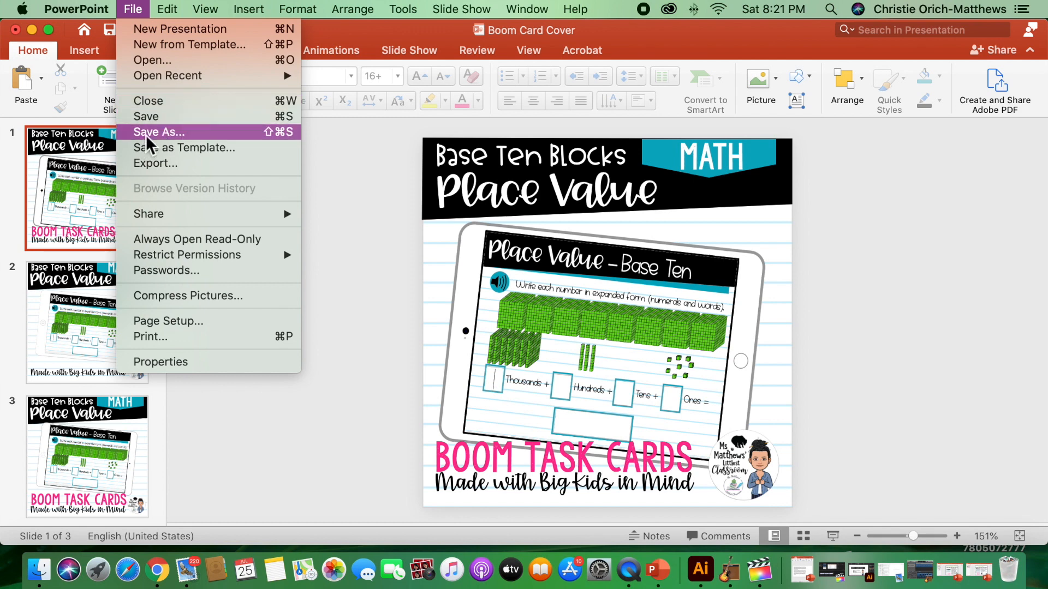
pyautogui.click(157, 162)
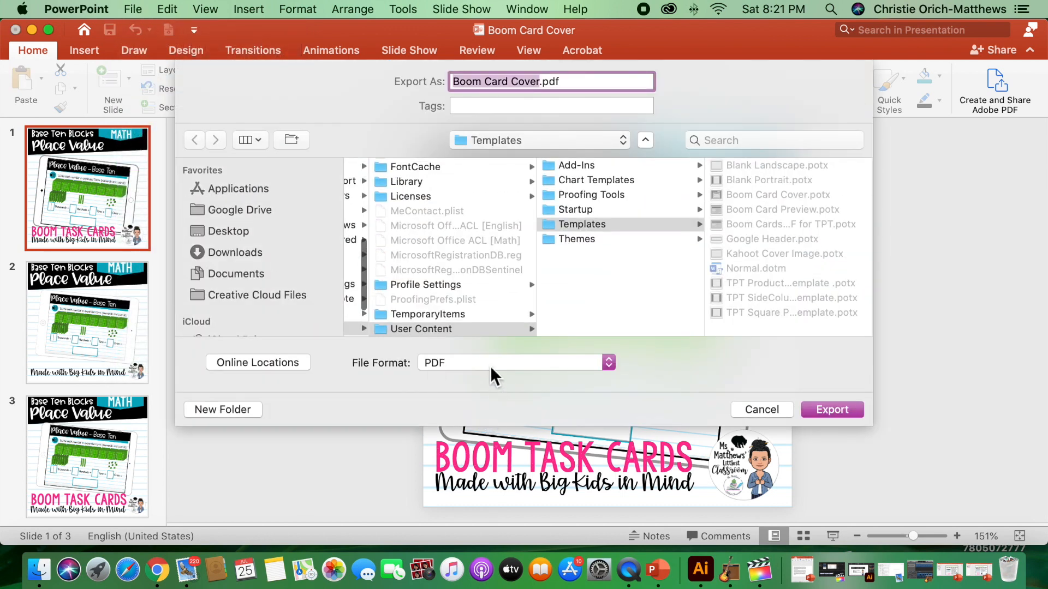
pyautogui.click(493, 376)
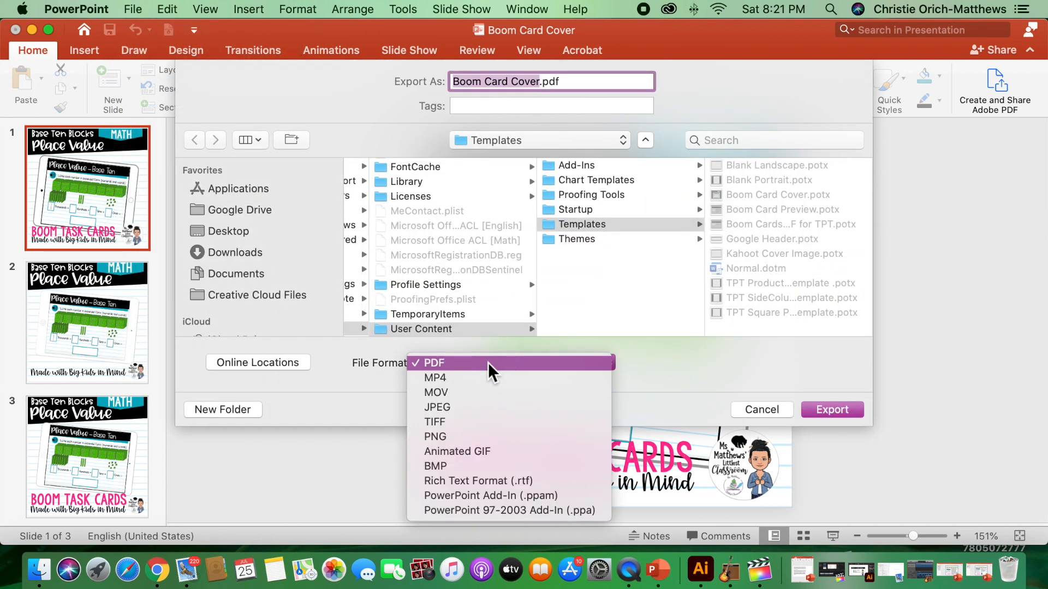
pyautogui.click(480, 437)
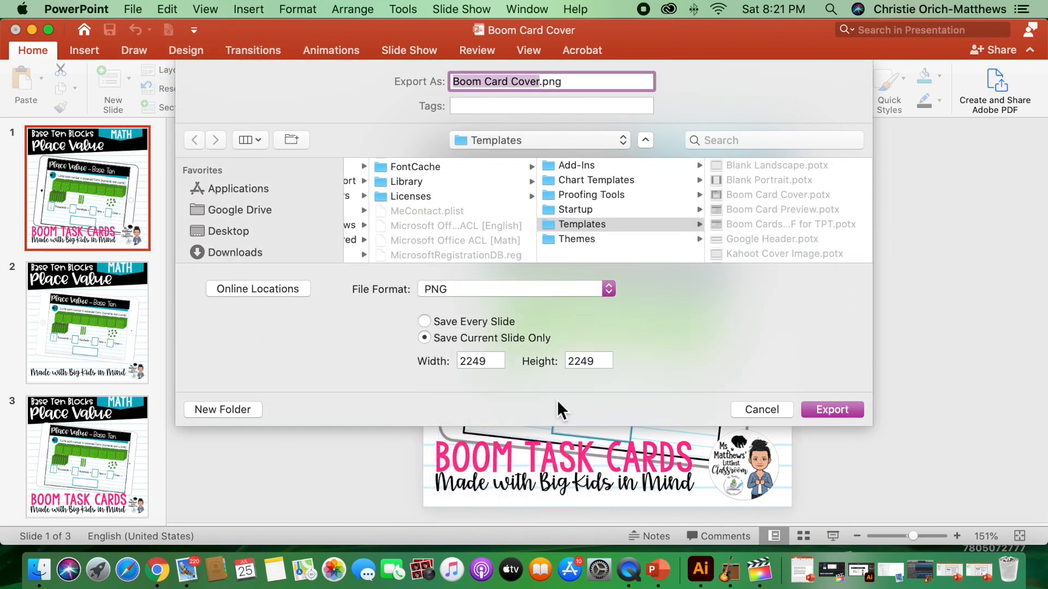
pyautogui.click(494, 140)
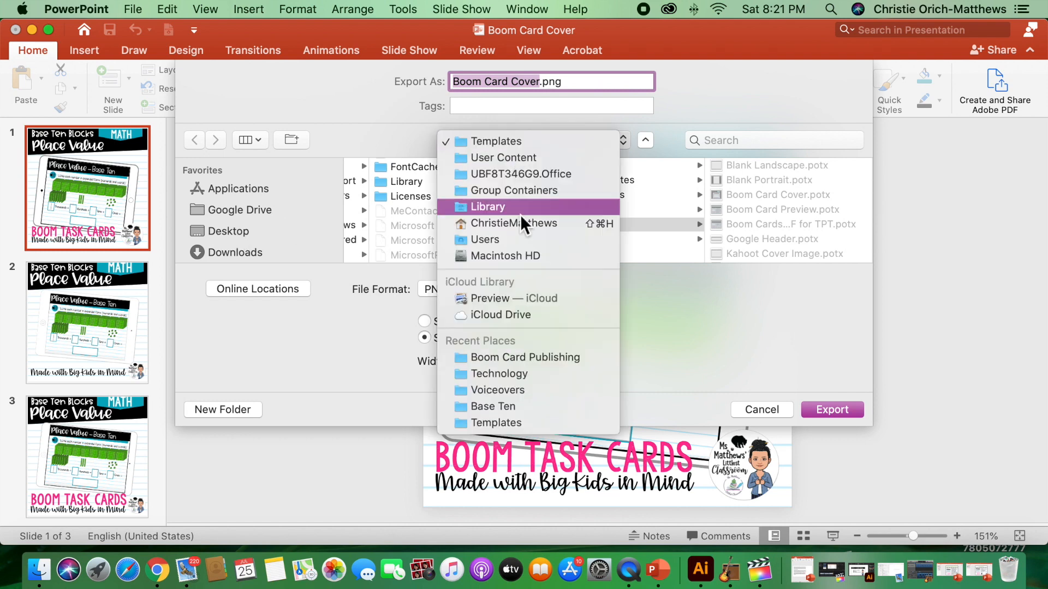
pyautogui.click(525, 357)
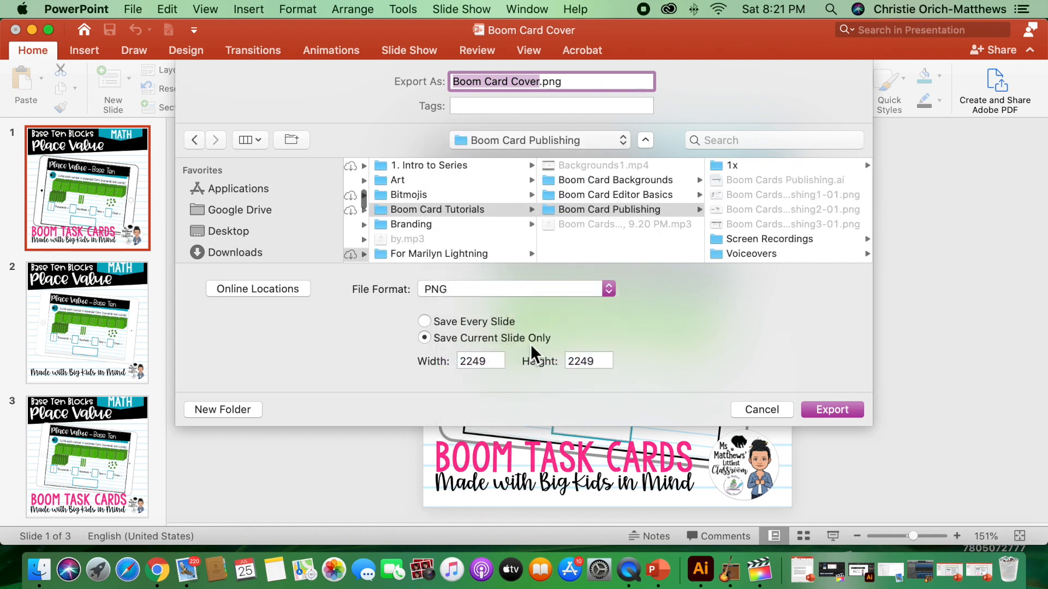
pyautogui.click(823, 409)
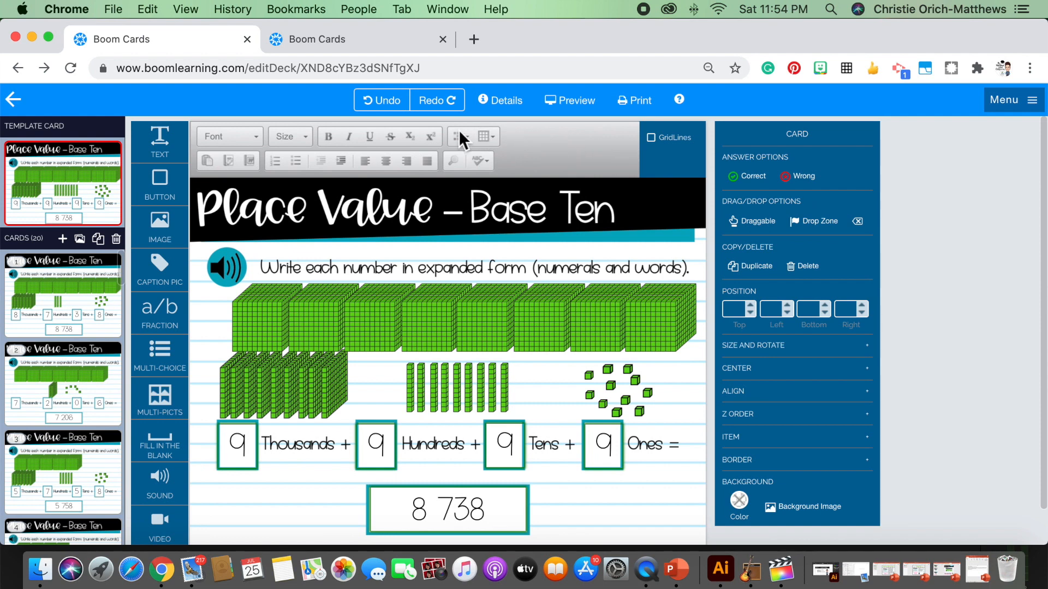
# In the Boom Learning deck details, upload Boom Card Cover Base Ten.png and set it as the cover image
pyautogui.click(494, 107)
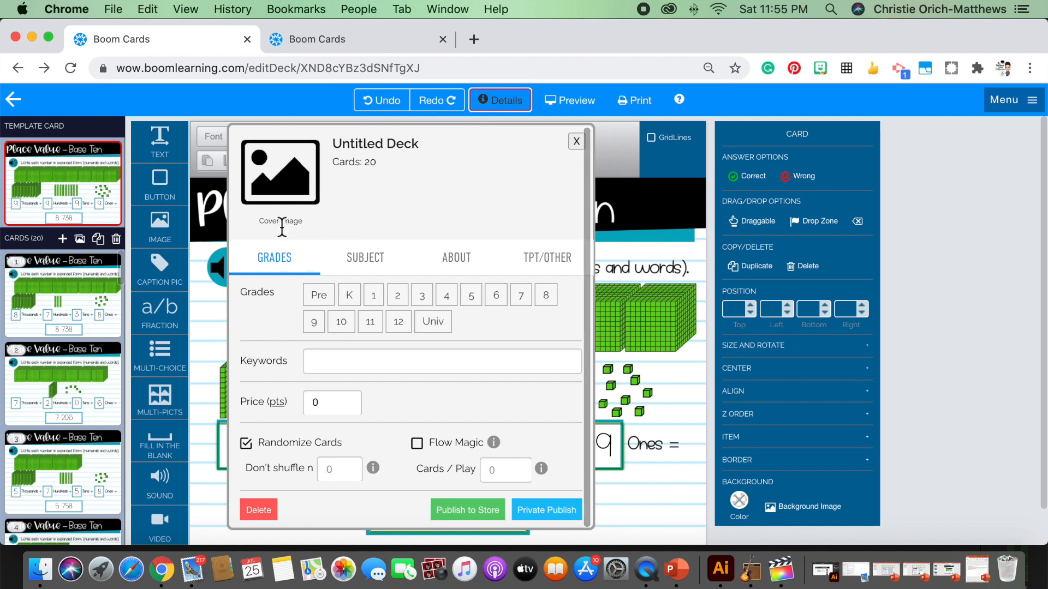
pyautogui.click(278, 184)
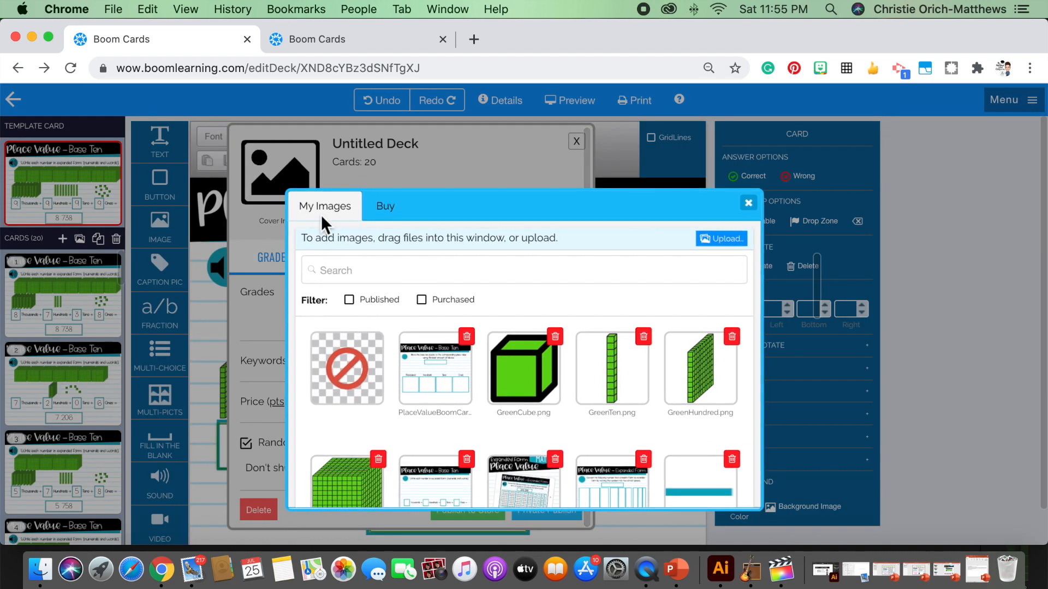
pyautogui.click(720, 241)
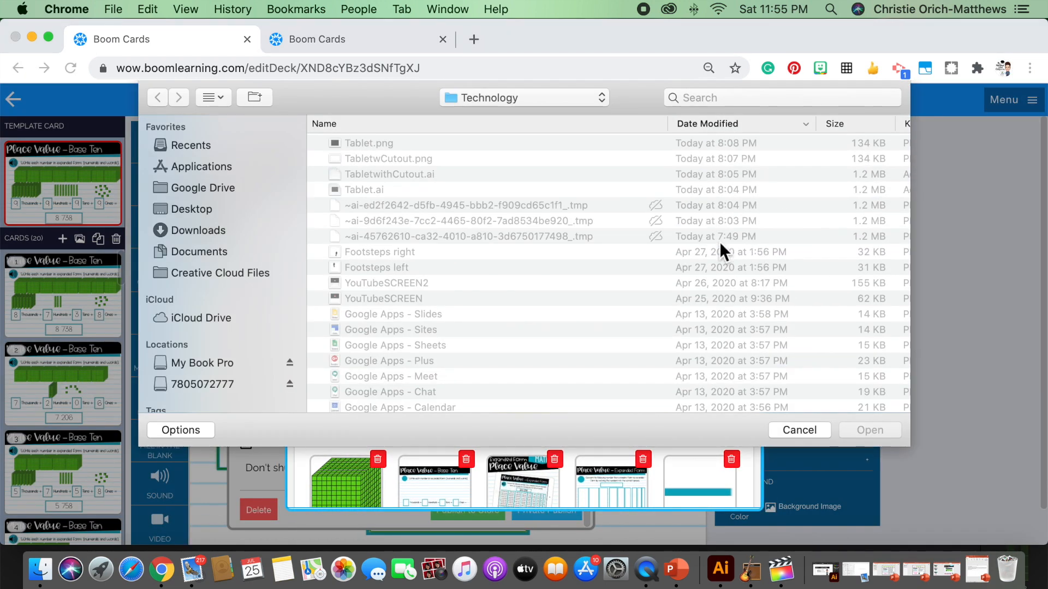
pyautogui.click(192, 144)
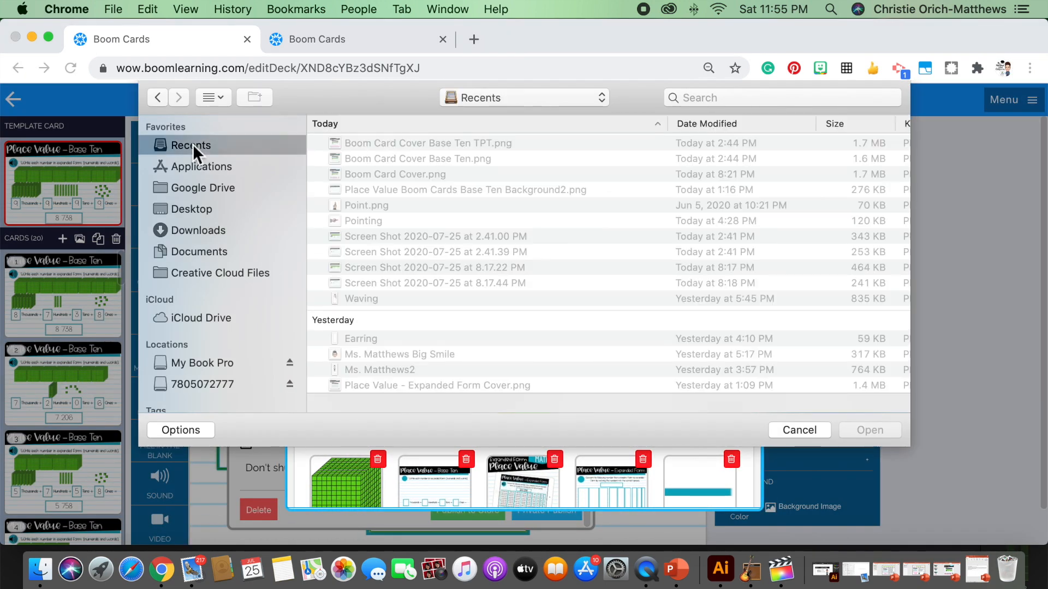
pyautogui.click(436, 158)
pyautogui.click(870, 430)
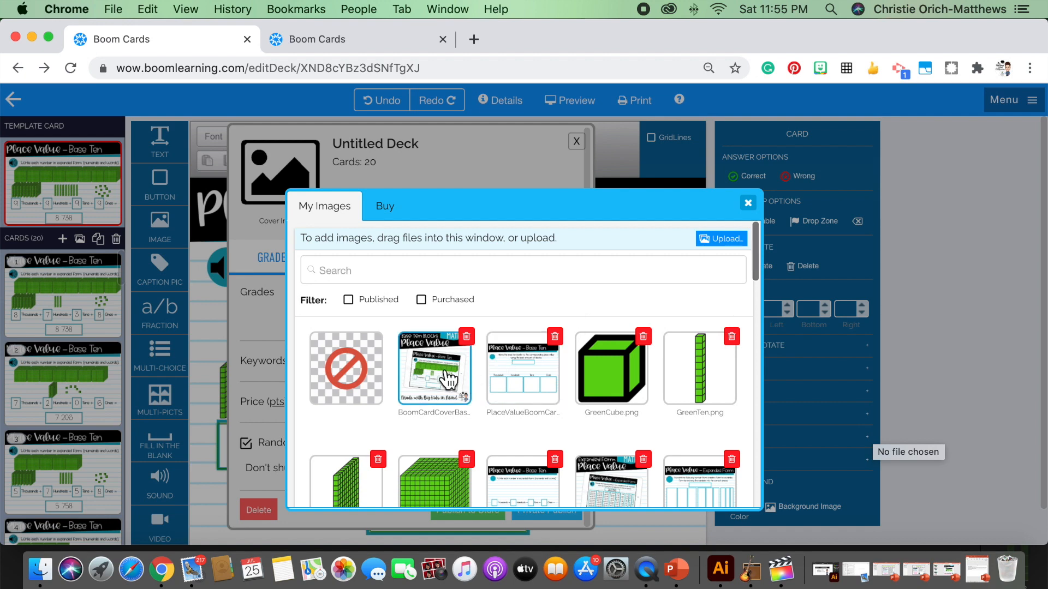
pyautogui.click(430, 367)
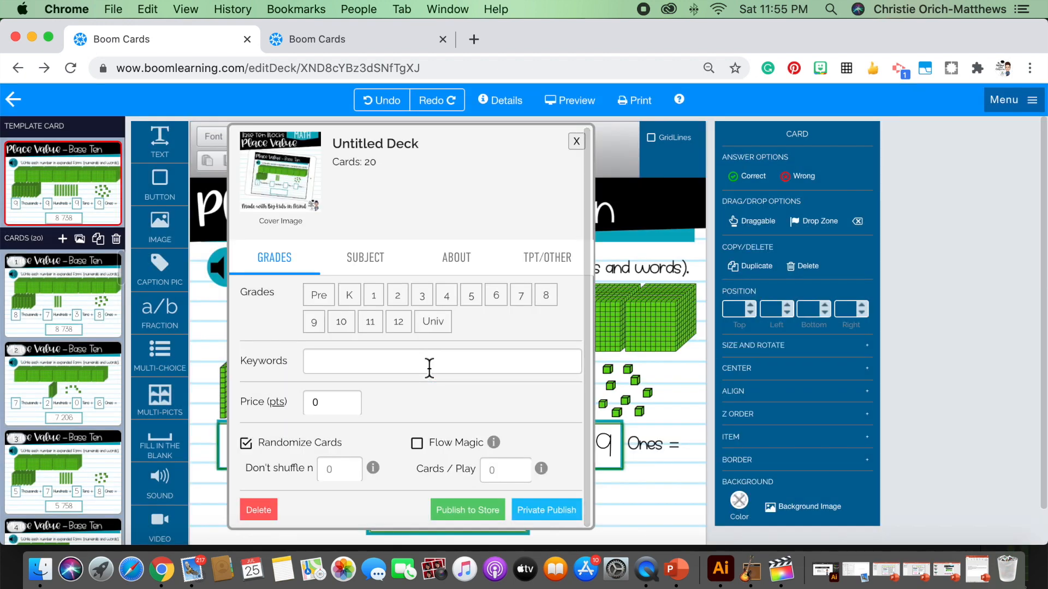
# Rename the untitled deck as Place Value - Base Ten Blocks
pyautogui.click(410, 149)
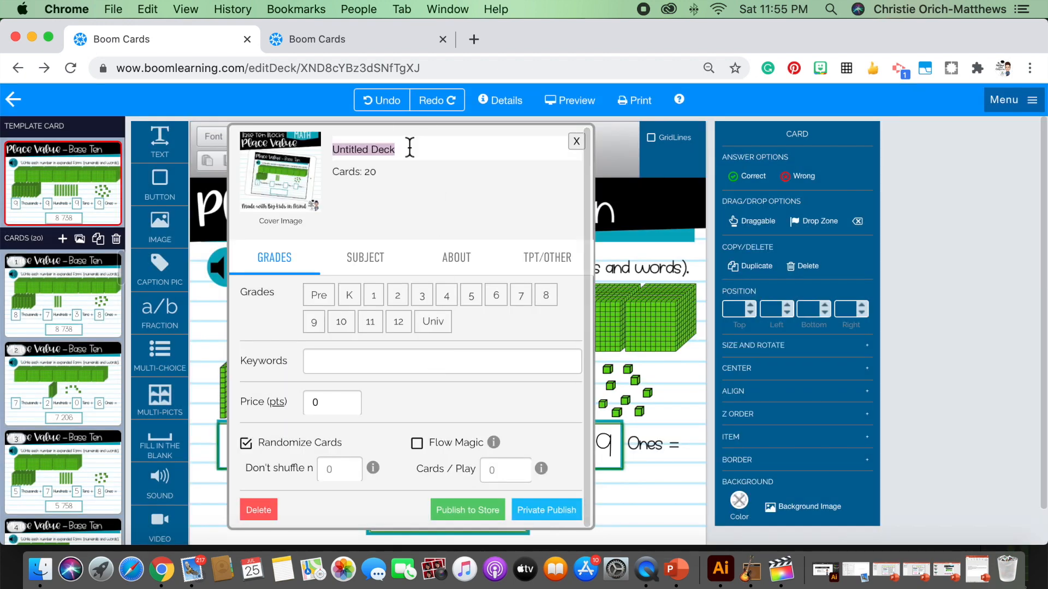
pyautogui.write('Place Value - Base Ten M')
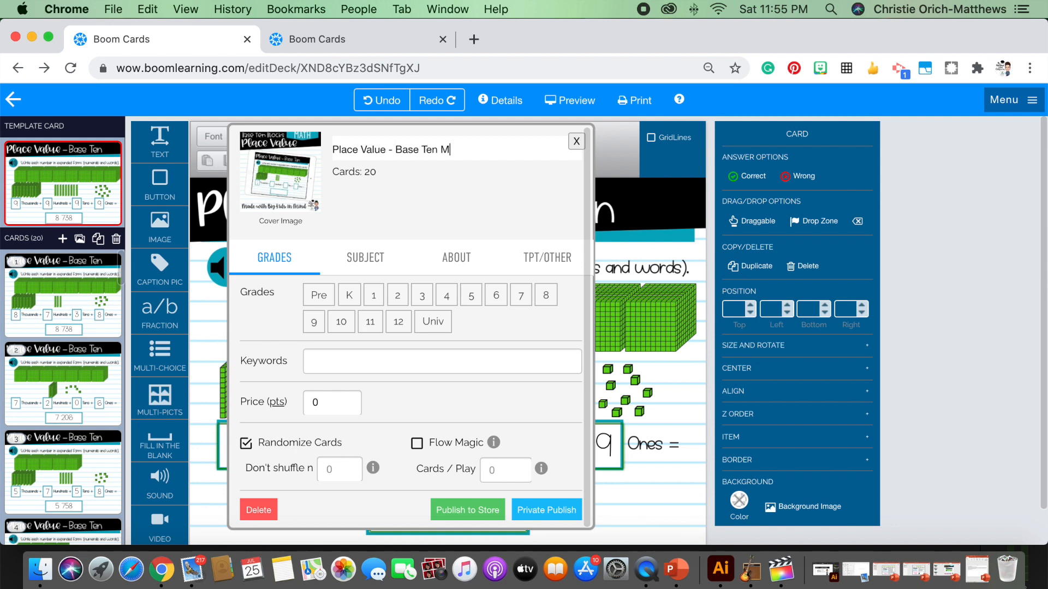
pyautogui.press('BackSpace')
pyautogui.write('Blocks')
# Assign grades 4, 5, 6, 7 and 8 to the deck
pyautogui.click(448, 298)
pyautogui.click(479, 299)
pyautogui.click(494, 299)
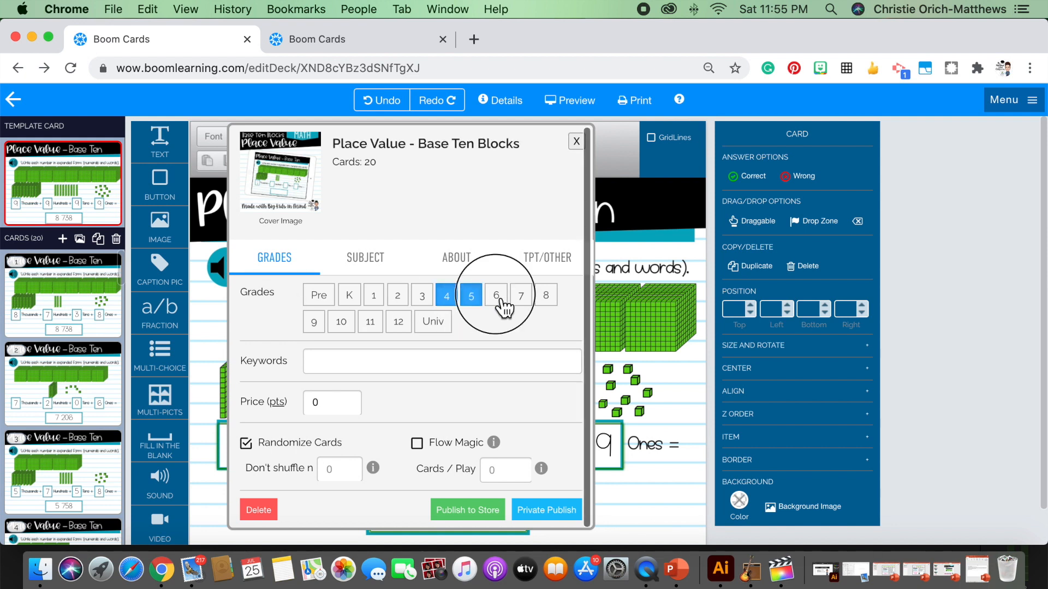
pyautogui.click(521, 300)
pyautogui.click(548, 303)
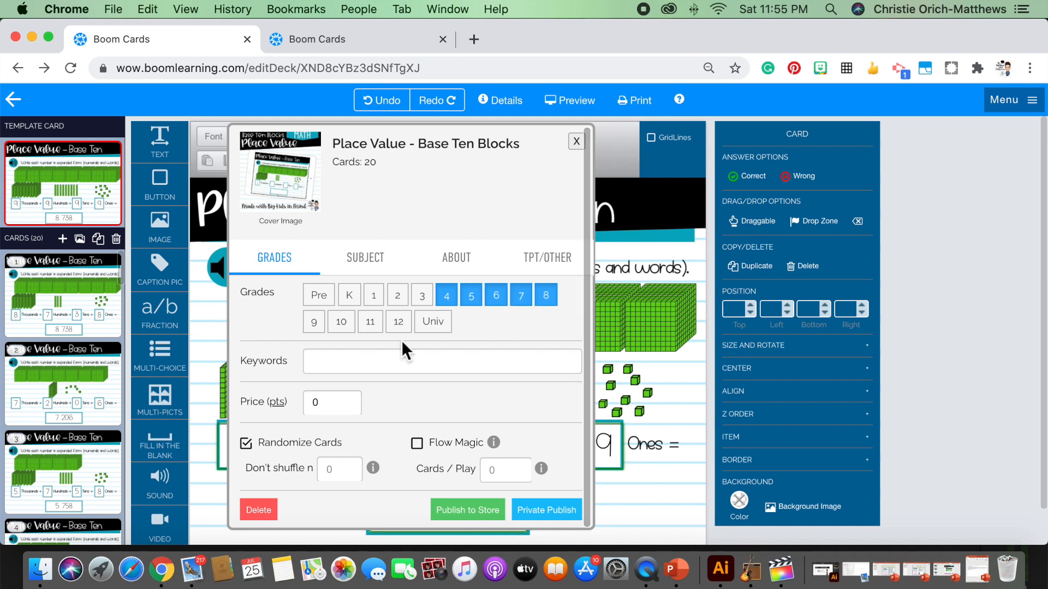
# Add the deck keywords Place value, Base Ten Blocks, Base Ten, Base Ten Model, Expanded form and Big Kids
pyautogui.click(325, 362)
pyautogui.write('Place value')
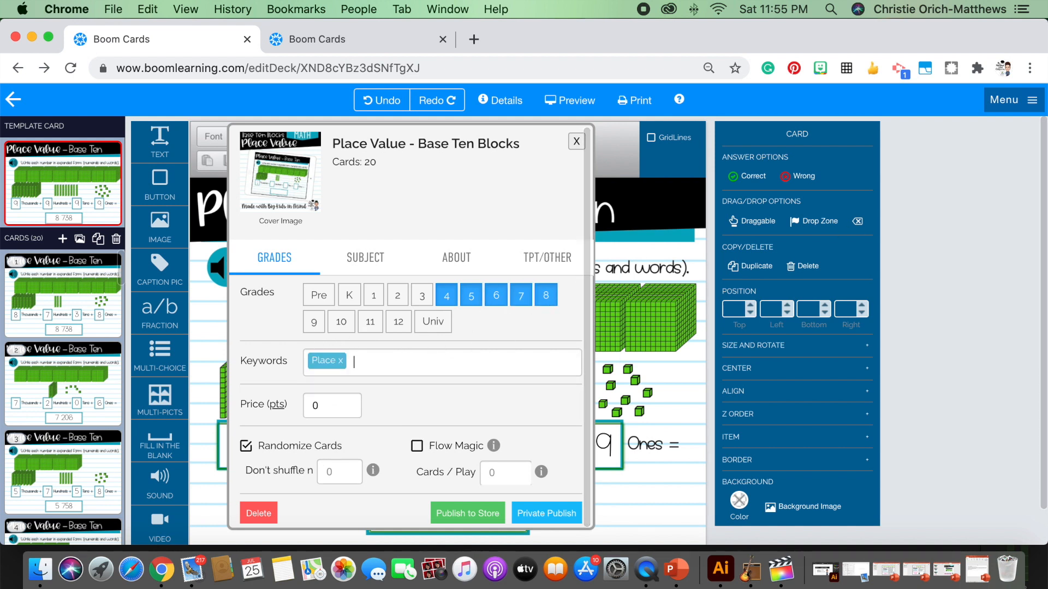
pyautogui.press('Return')
pyautogui.write('Base Ten Blocks.')
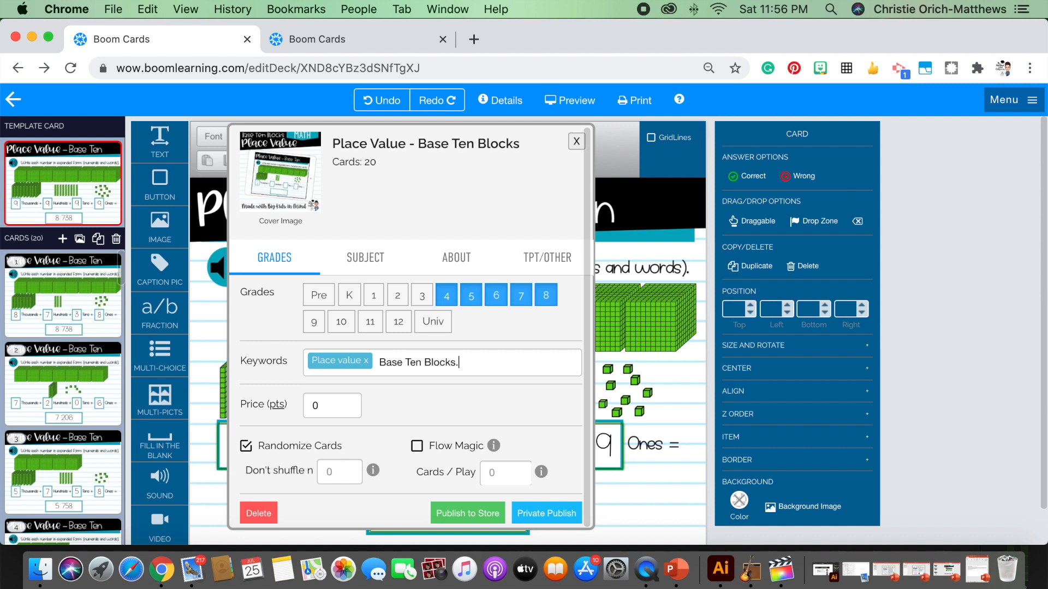
pyautogui.press('Return')
pyautogui.write('Base Ten')
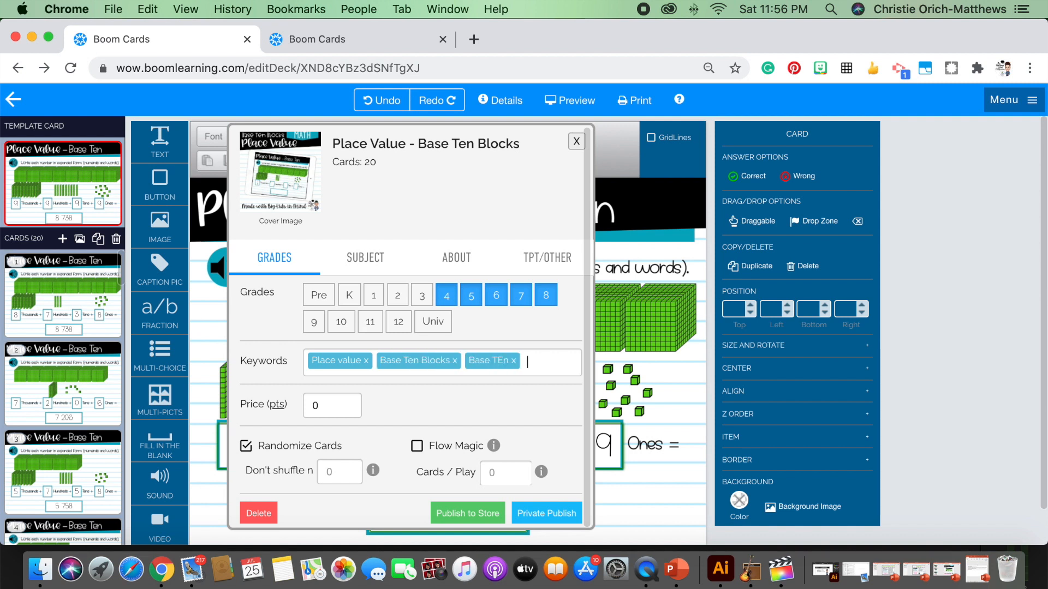
pyautogui.press('Return')
pyautogui.write('Base Ten Model')
pyautogui.press('Return')
pyautogui.write('Expanded form')
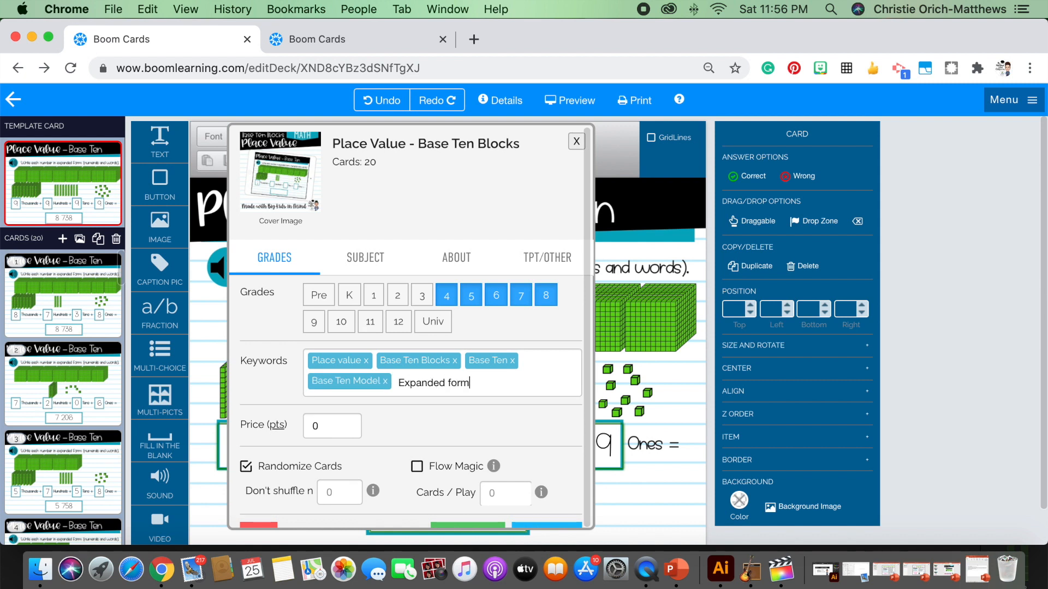
pyautogui.press('Return')
pyautogui.write('Big Kids')
pyautogui.press('Return')
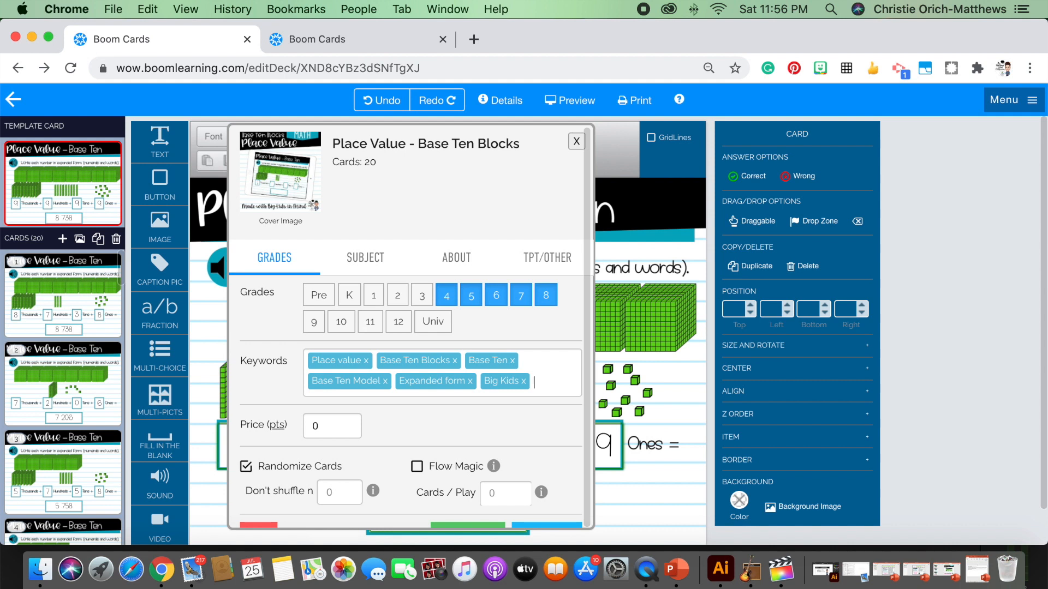
# Set the deck's price to 175 points
pyautogui.click(330, 431)
pyautogui.moveTo(329, 431); pyautogui.dragTo(299, 424)
pyautogui.write('175')
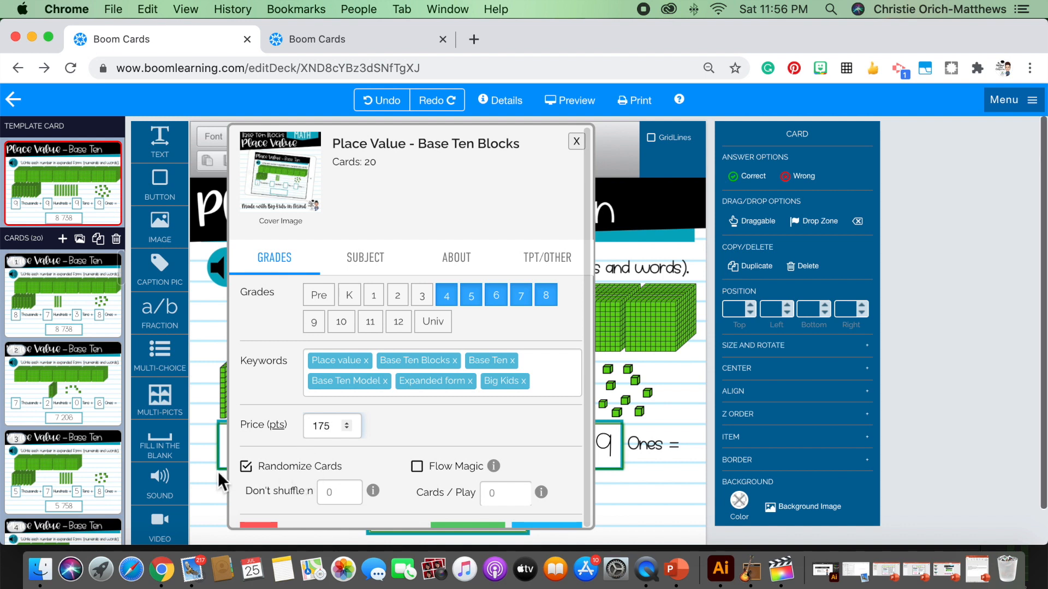
# Turn the deck's Randomize Cards option off and back on
pyautogui.click(248, 467)
pyautogui.click(248, 467)
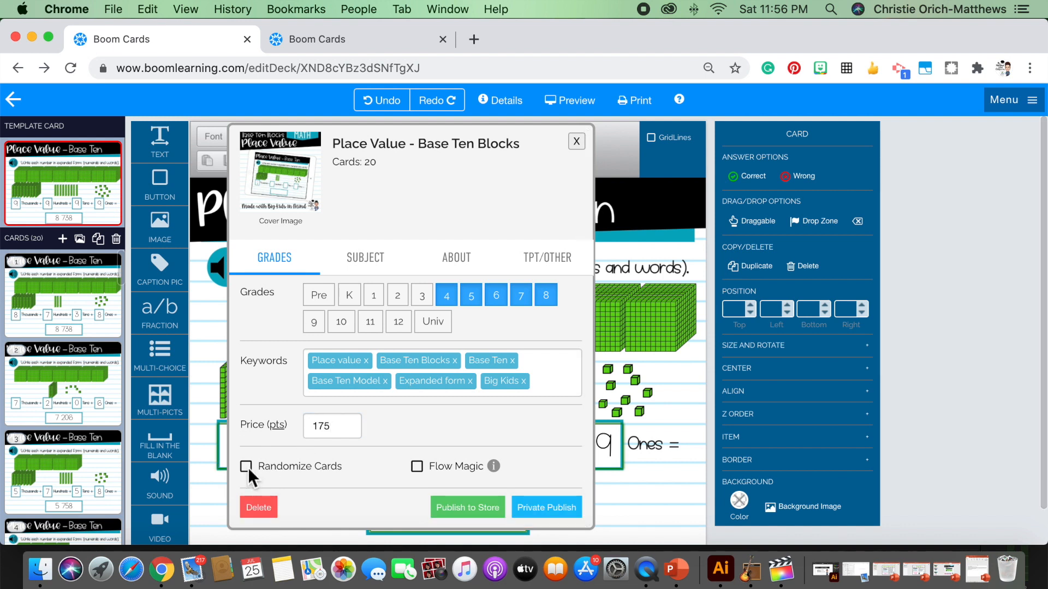
pyautogui.click(248, 467)
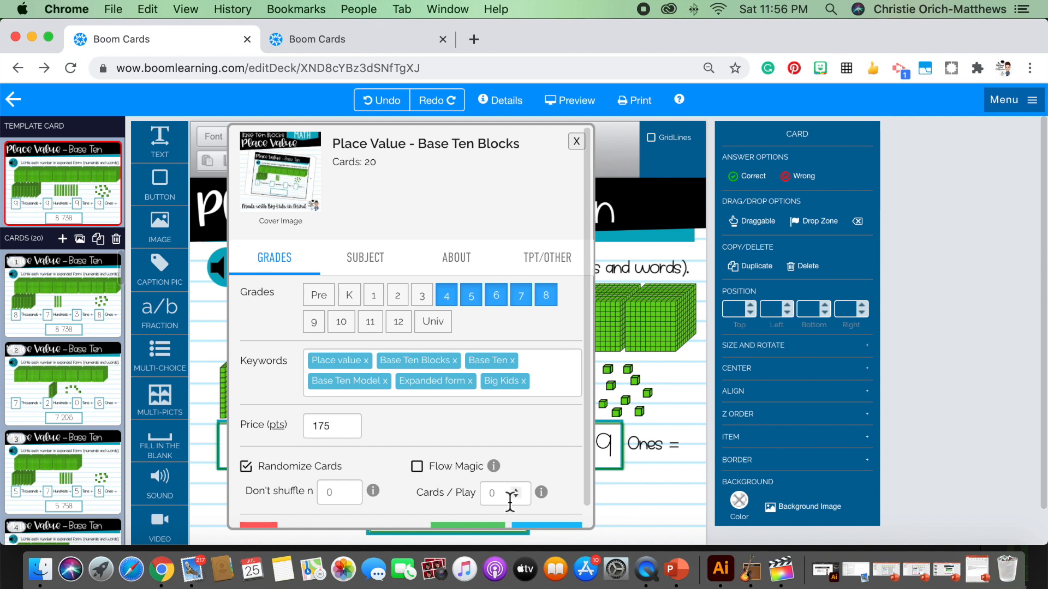
pyautogui.moveTo(545, 493)
pyautogui.scroll(-1, 554, 493)
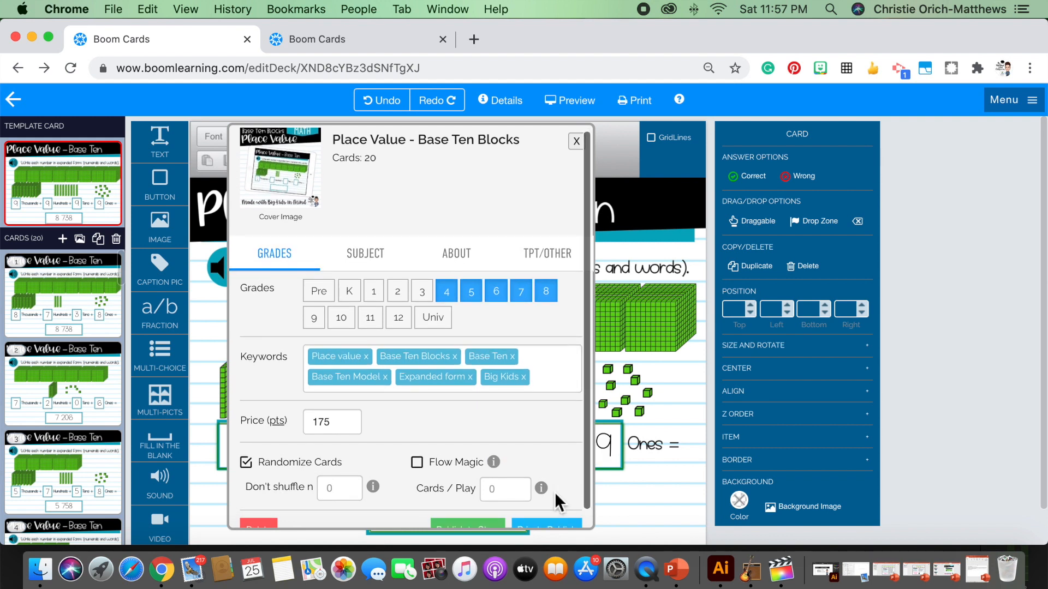
# Set the deck's subject to Mathematics
pyautogui.scroll(1, 555, 492)
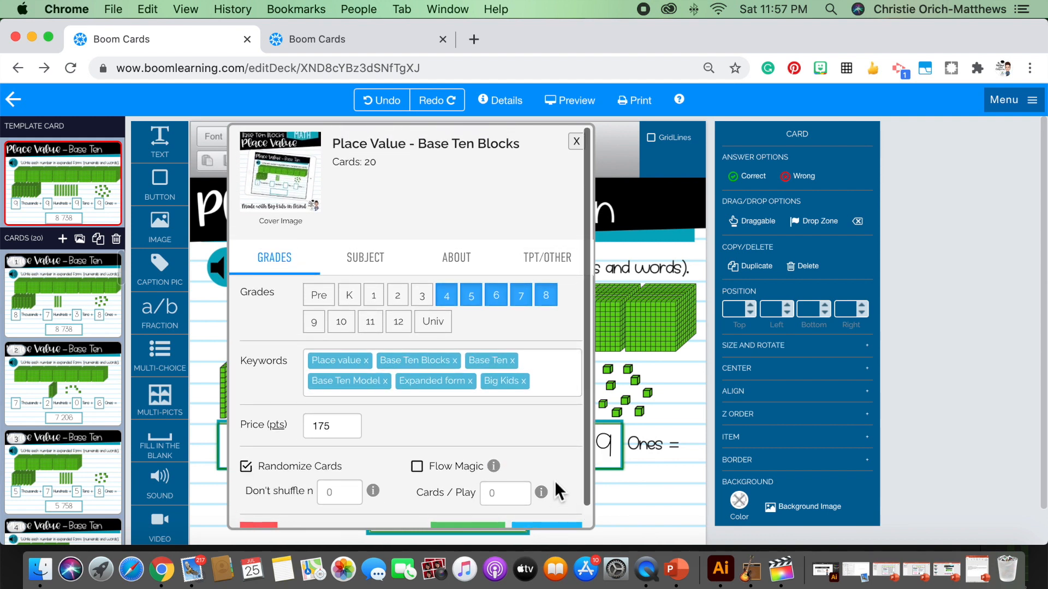
pyautogui.click(369, 266)
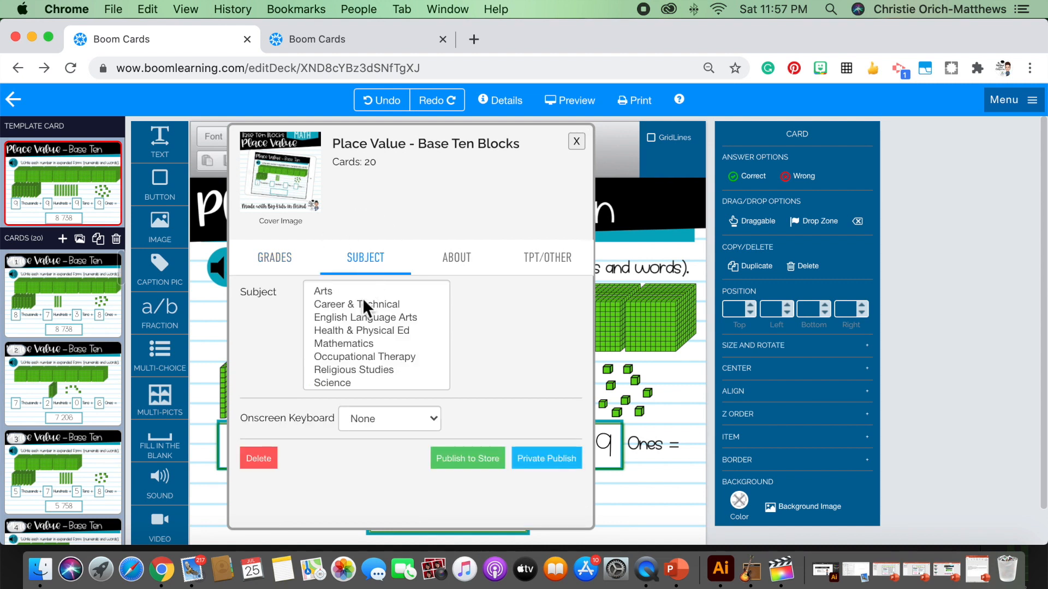
pyautogui.click(353, 345)
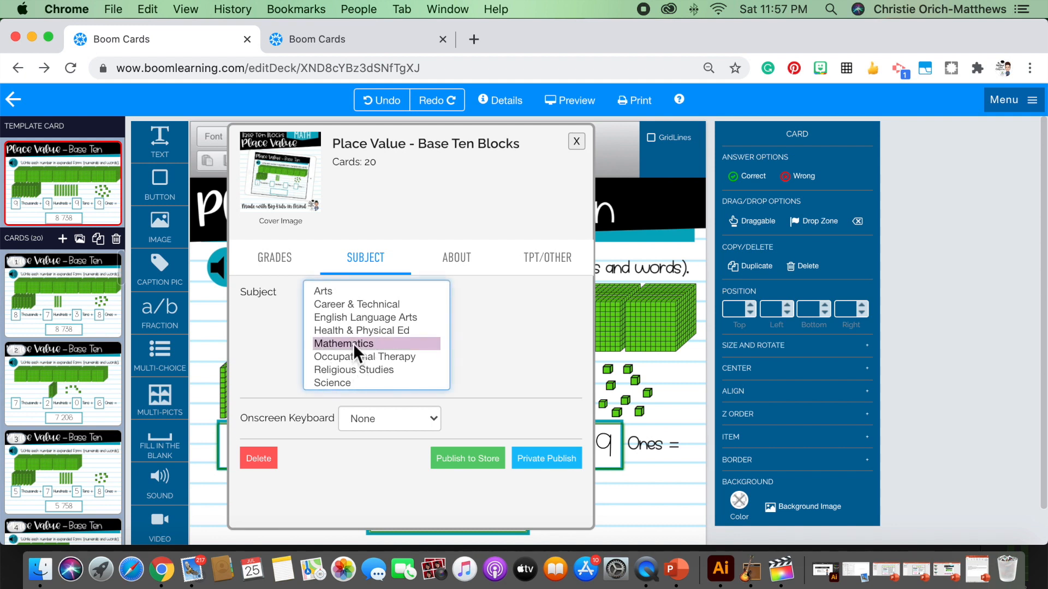
# Paste the copied deck description, ending with the note about audio for the instructions, into the deck's Description
pyautogui.click(463, 267)
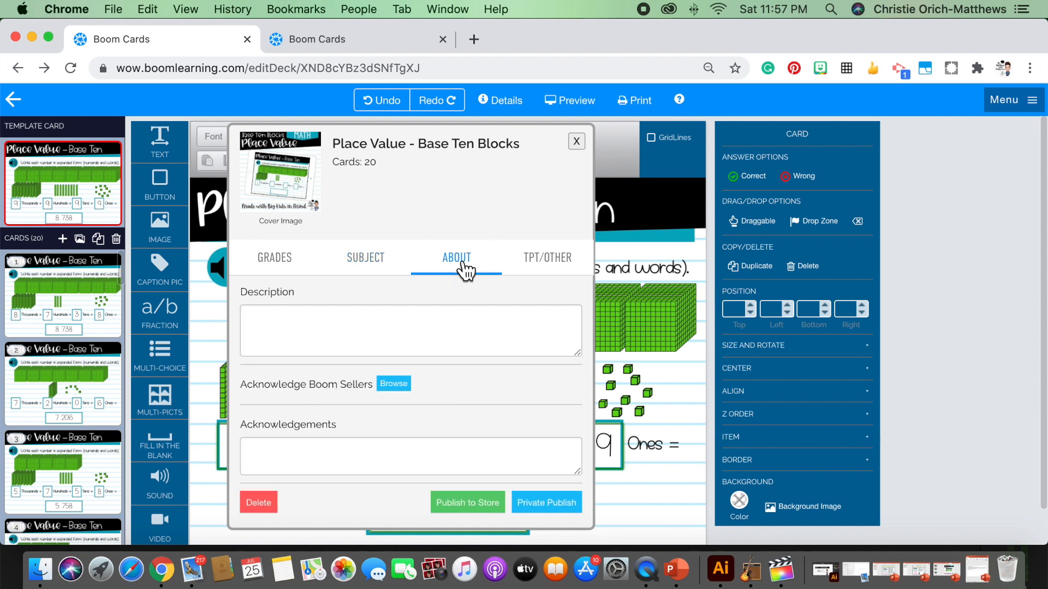
pyautogui.click(282, 331)
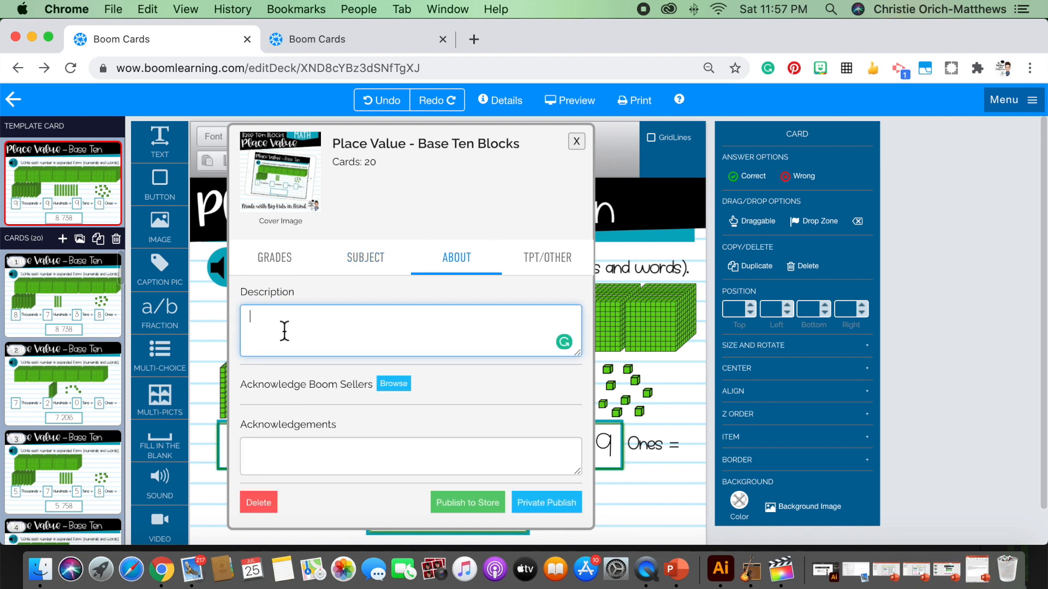
pyautogui.press('cmd+v')
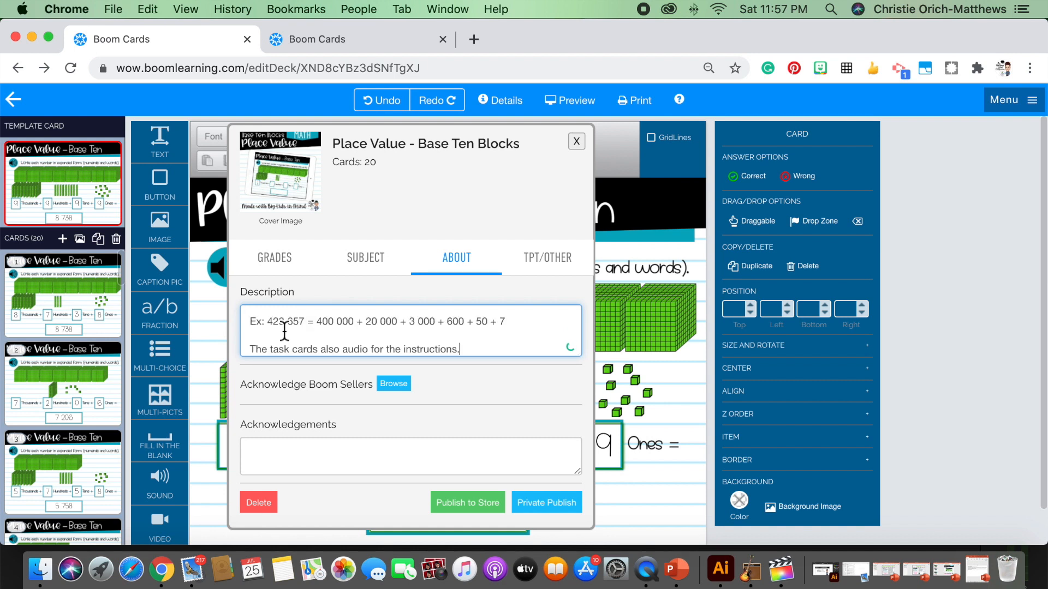
pyautogui.scroll(3, 283, 330)
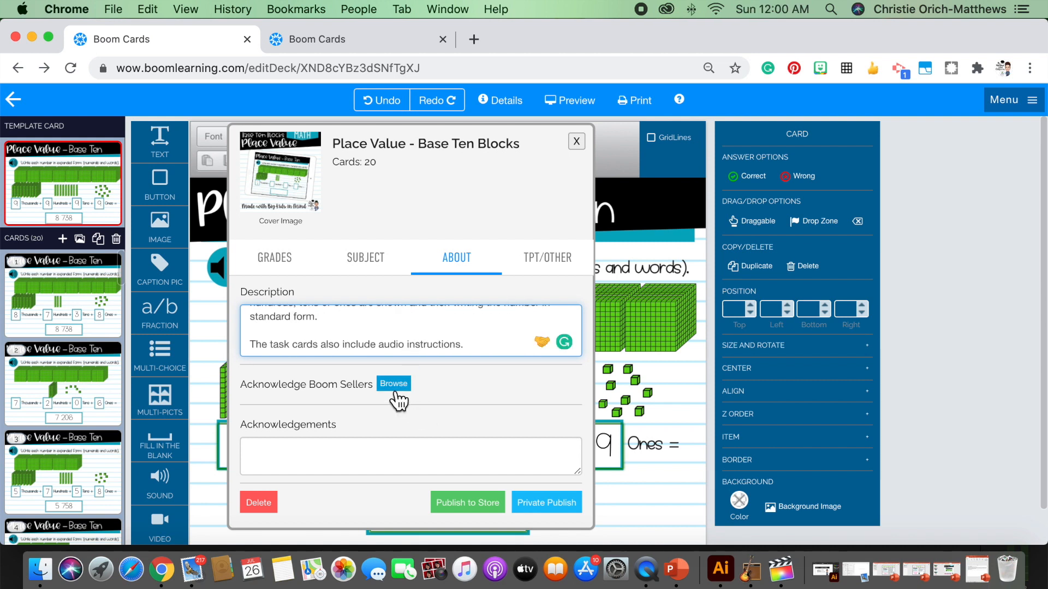
# Credit AG Fonts and KG Fonts on separate lines in the deck's acknowledgements
pyautogui.click(299, 452)
pyautogui.write('Ag')
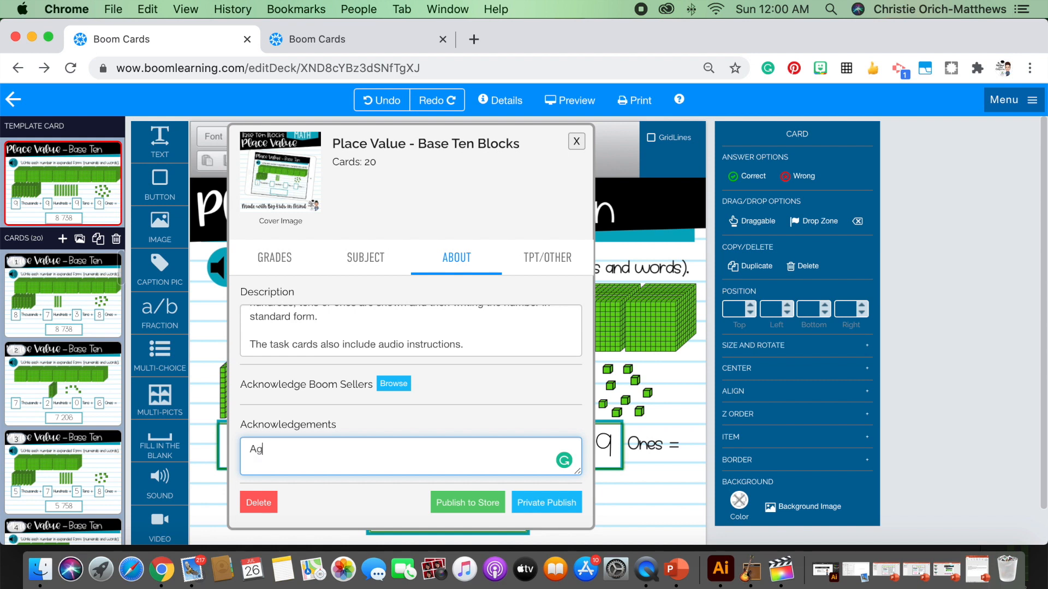
pyautogui.press('BackSpace')
pyautogui.write('G Fonts Kg Fomn')
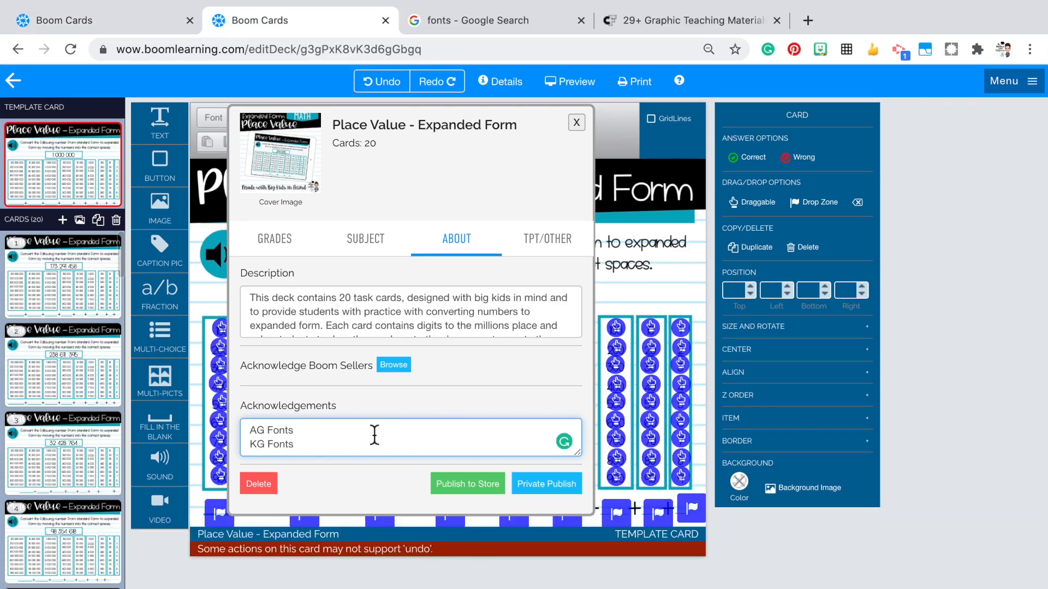
# Enable listing the Place Value - Expanded Form deck in other marketplaces and publish it to the store, accepting the publishing promise
pyautogui.click(547, 239)
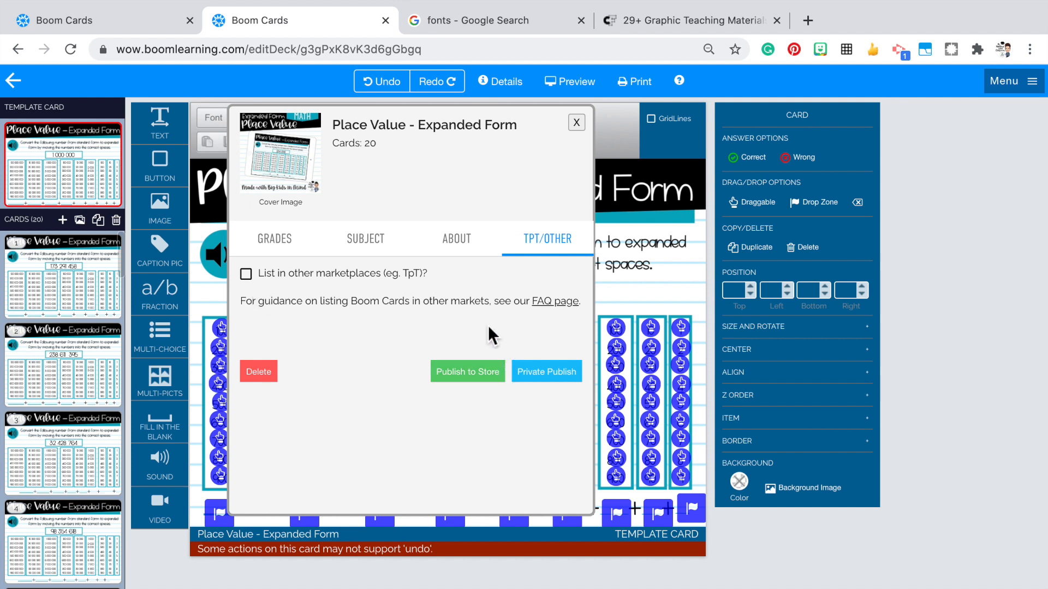
pyautogui.click(246, 274)
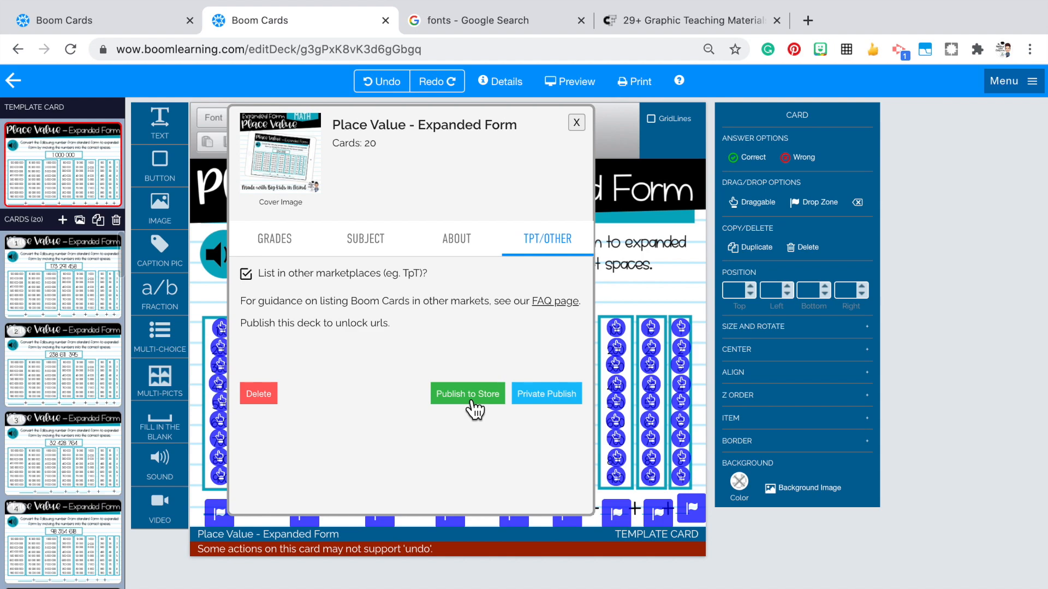
pyautogui.click(468, 400)
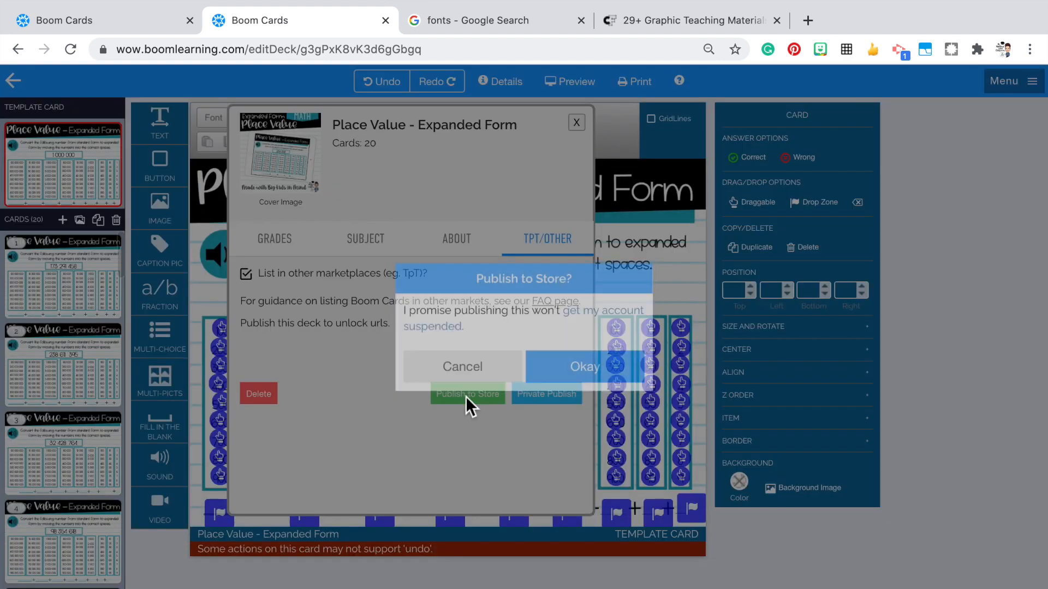
pyautogui.click(580, 365)
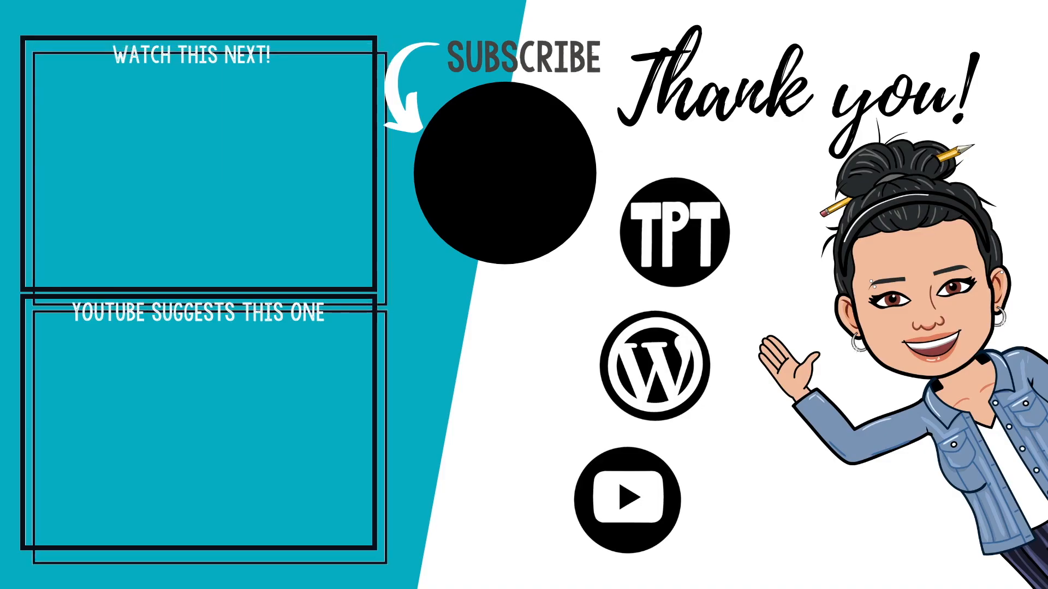